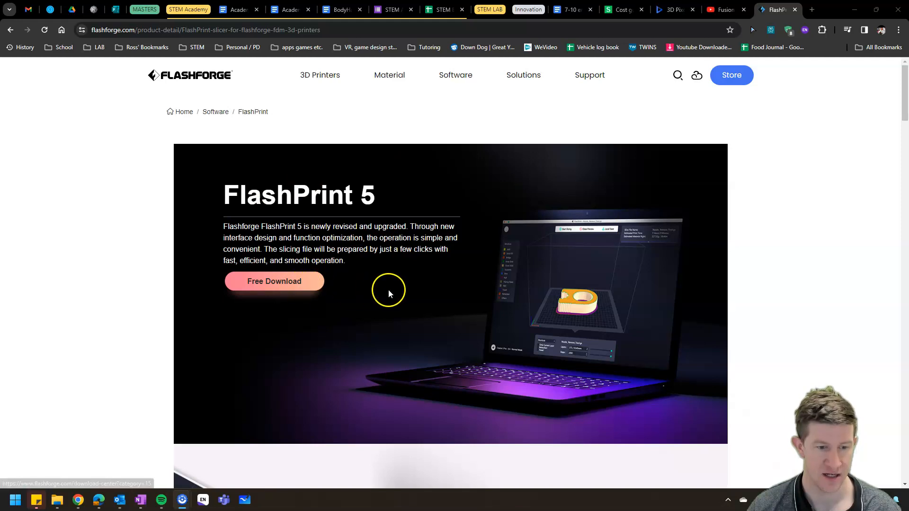
- Launch FlashPrint from the system search and maximize its window
key(super)
text(flash)
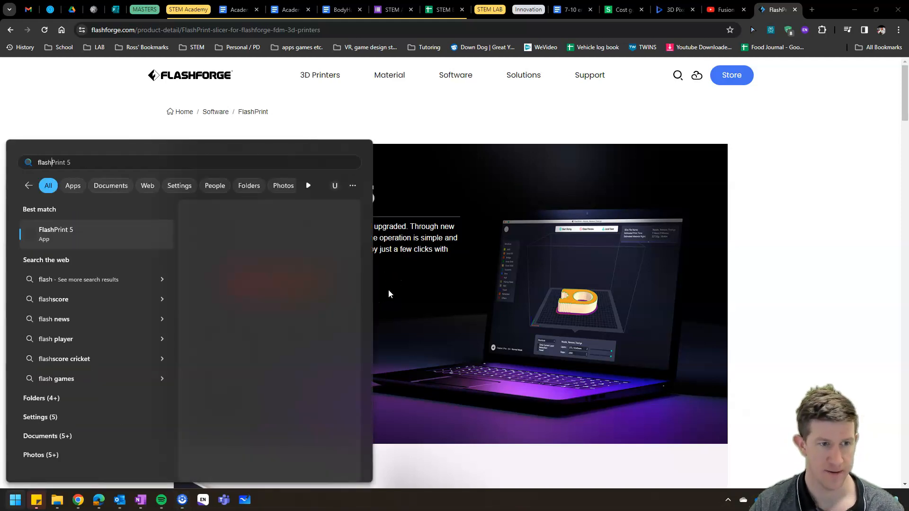
key(Return)
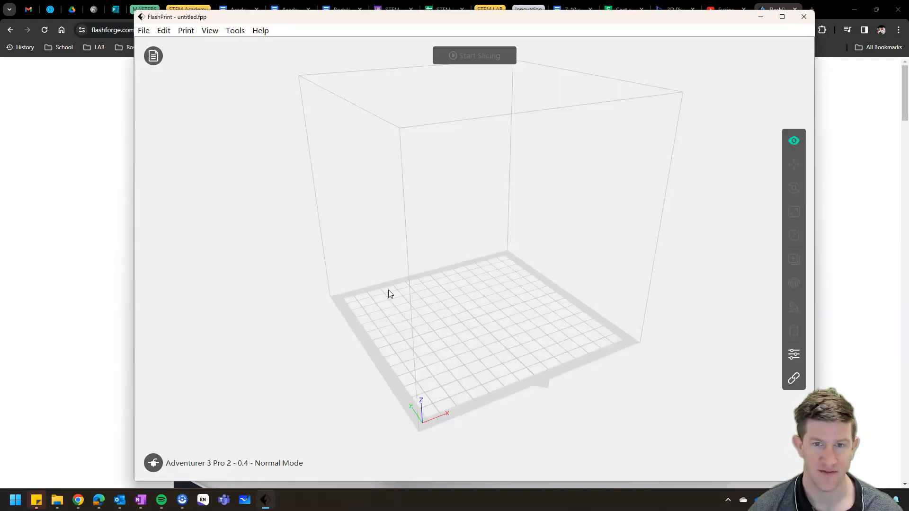
click(782, 16)
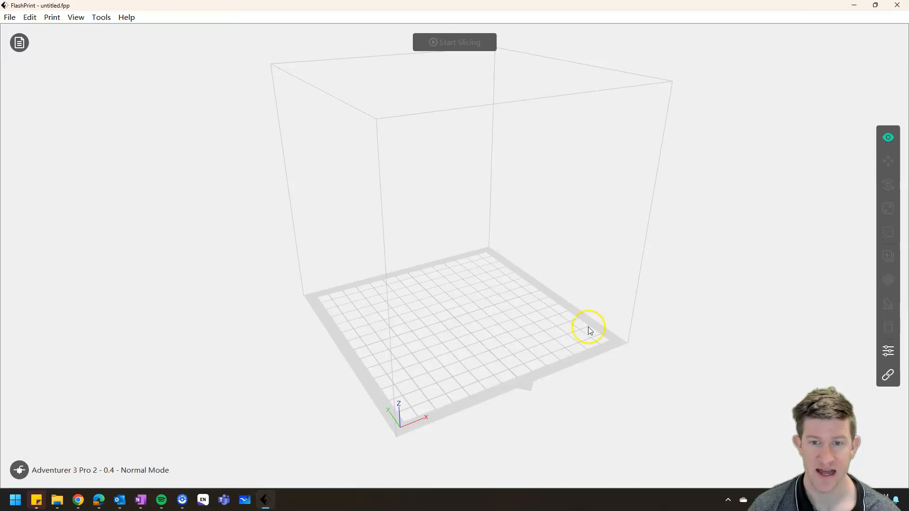
drag(592, 333, 554, 298)
scroll(615, 291, down, 2)
scroll(496, 309, up, 5)
scroll(496, 310, down, 5)
scroll(495, 313, up, 3)
scroll(494, 315, down, 2)
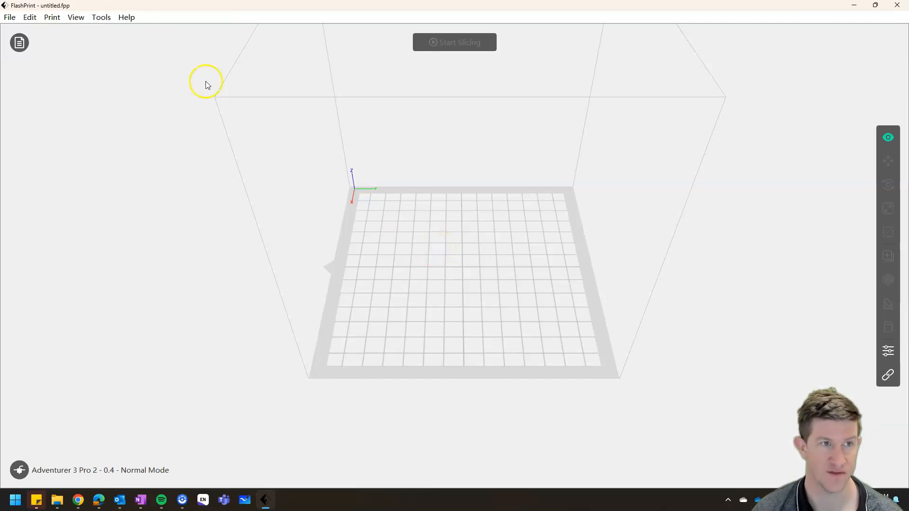
- Load the Apollo_Astronaut STL model from the 3D Print Stuff folder onto the build platform
click(9, 17)
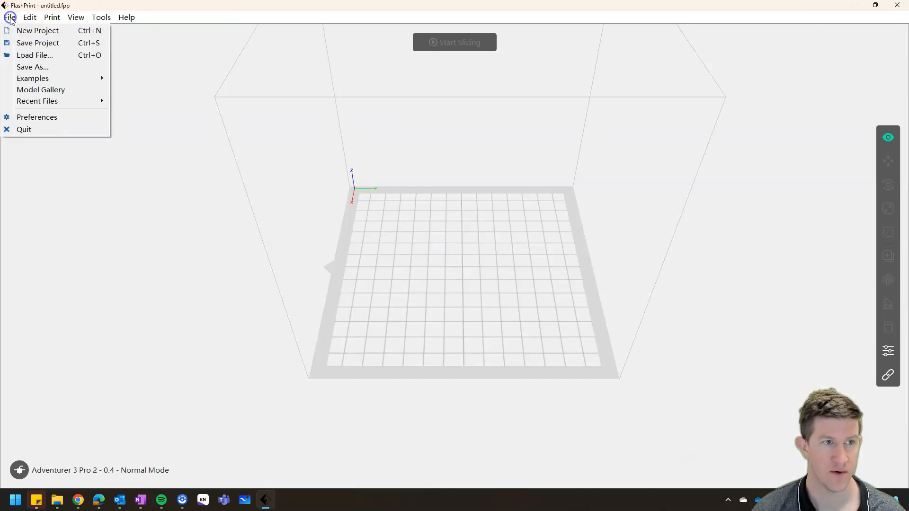
click(38, 55)
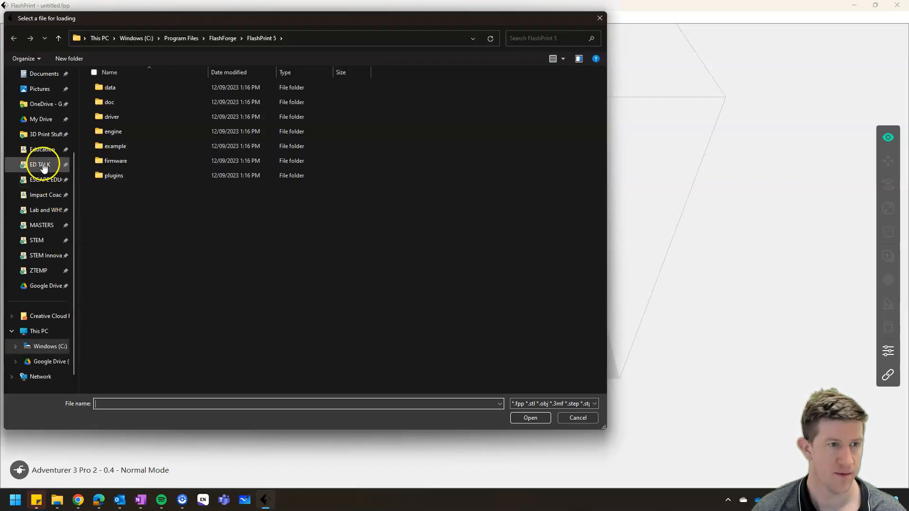
click(41, 134)
scroll(177, 247, down, 5)
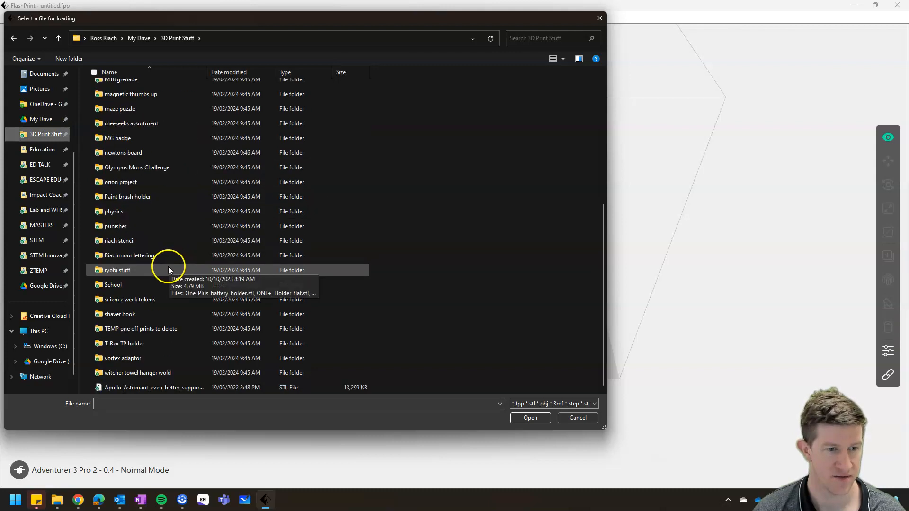
double_click(152, 387)
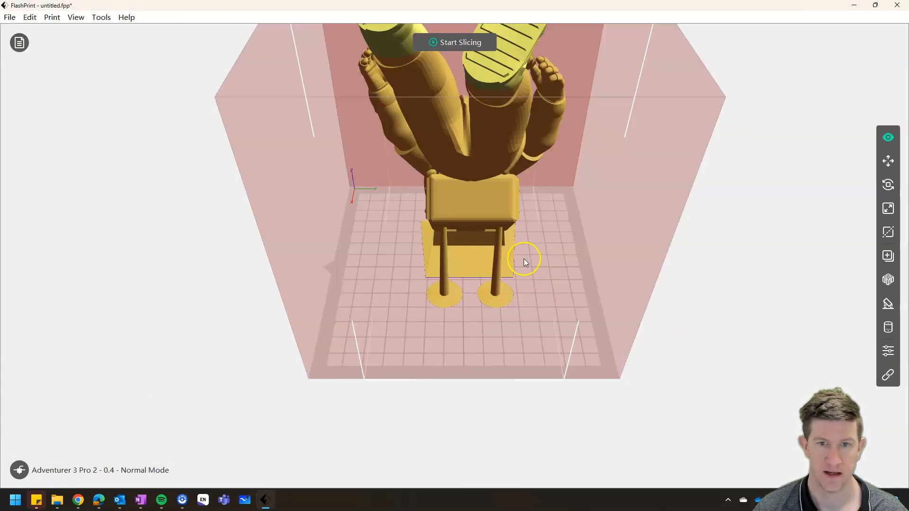
- Examine how the astronaut sits in the build volume from the side, and select the model
drag(496, 163, 516, 236)
scroll(521, 232, down, 5)
drag(569, 198, 472, 208)
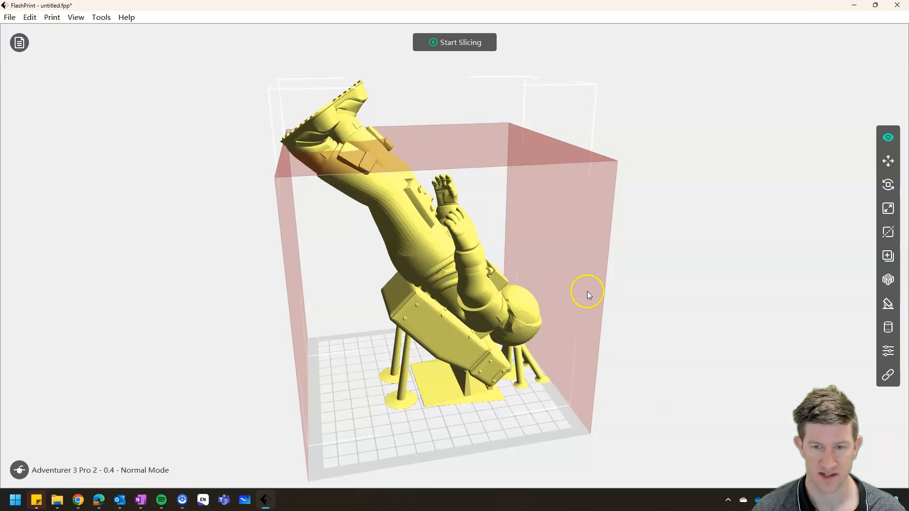
click(676, 285)
click(459, 297)
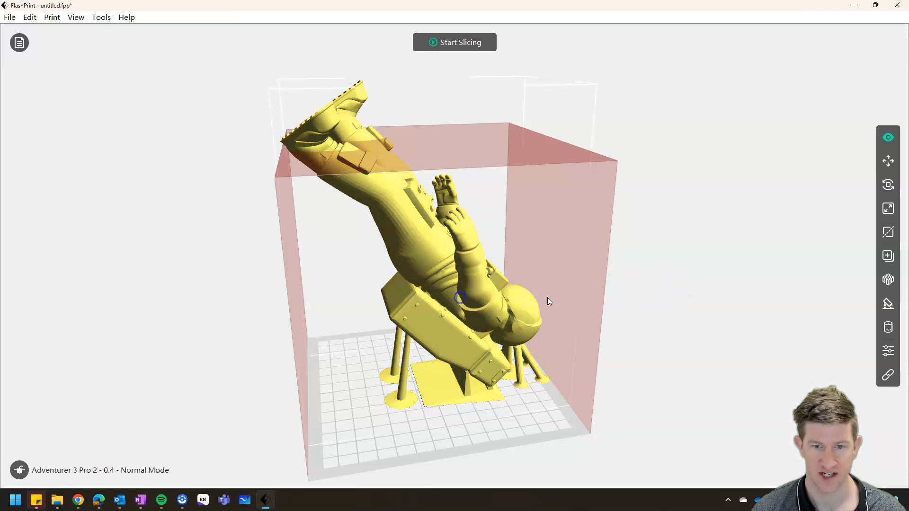
click(682, 286)
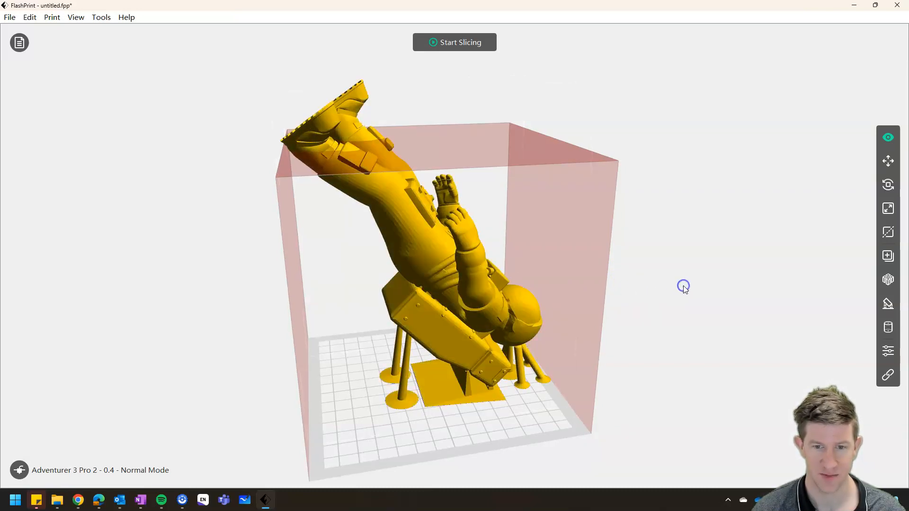
click(469, 322)
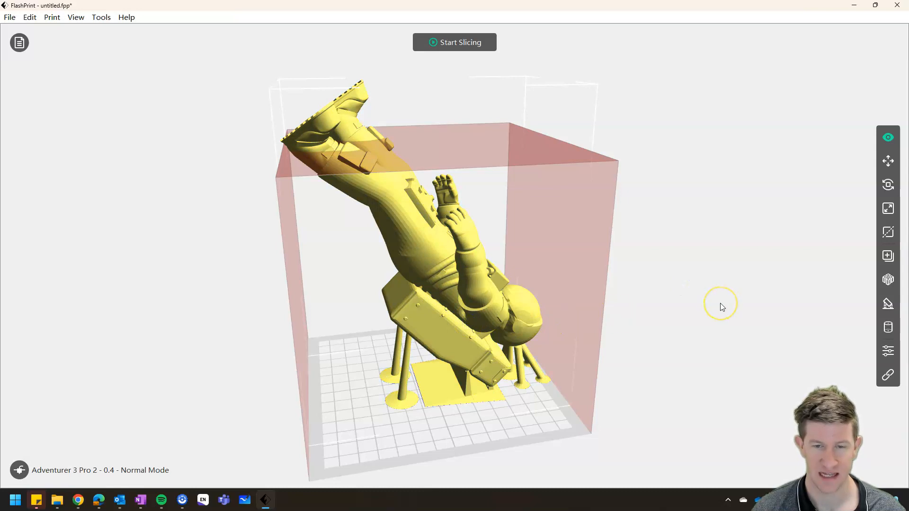
- Scale the astronaut down uniformly to 70% of its original size
click(888, 209)
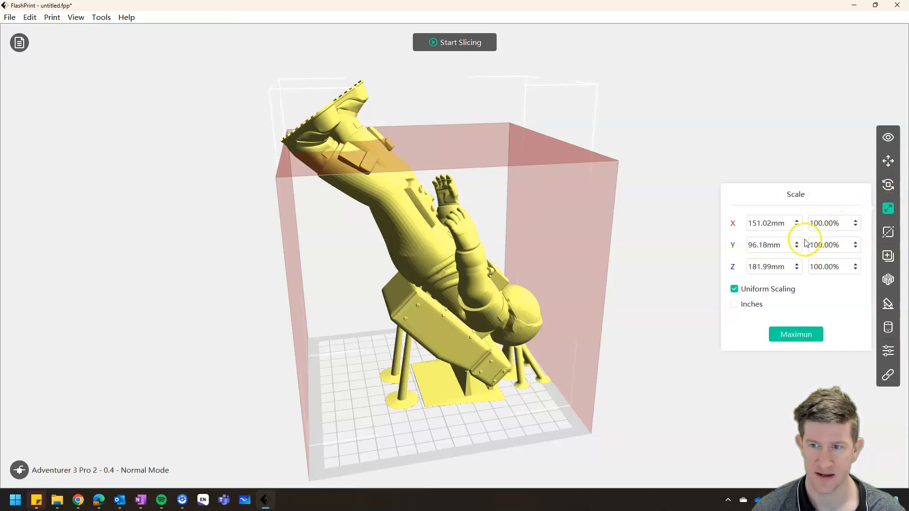
click(765, 225)
click(757, 245)
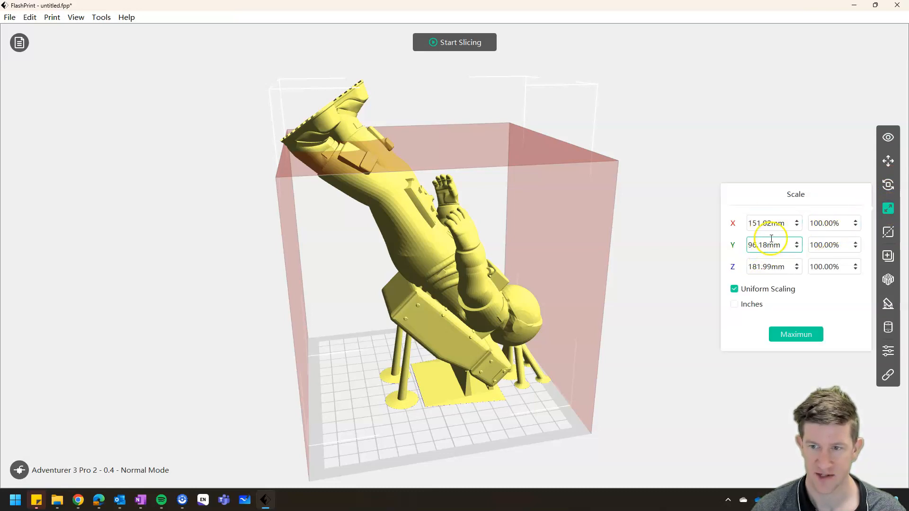
click(849, 225)
click(858, 227)
click(858, 227)
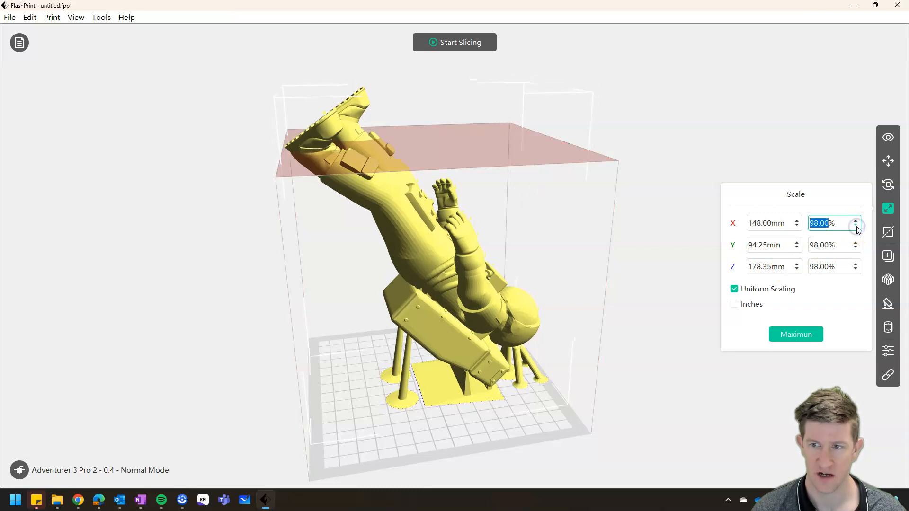
click(857, 228)
click(857, 227)
click(857, 227)
click(855, 226)
click(855, 226)
click(855, 226)
click(855, 226)
click(856, 226)
click(855, 226)
click(856, 226)
click(856, 226)
click(855, 225)
click(855, 226)
click(855, 225)
click(856, 226)
click(856, 225)
click(856, 225)
click(855, 225)
click(856, 225)
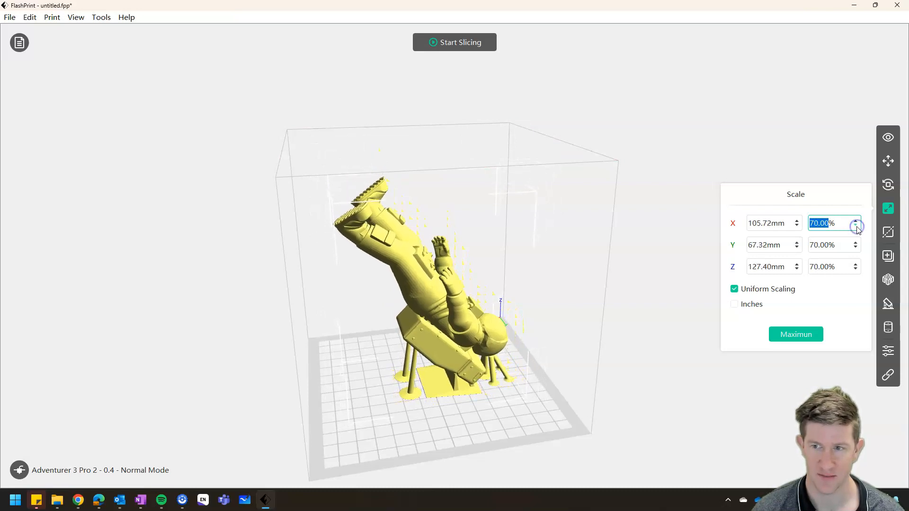
- Scale the astronaut to the maximum size for the printer, and reduce it uniformly to a Z height of 126 mm
click(795, 334)
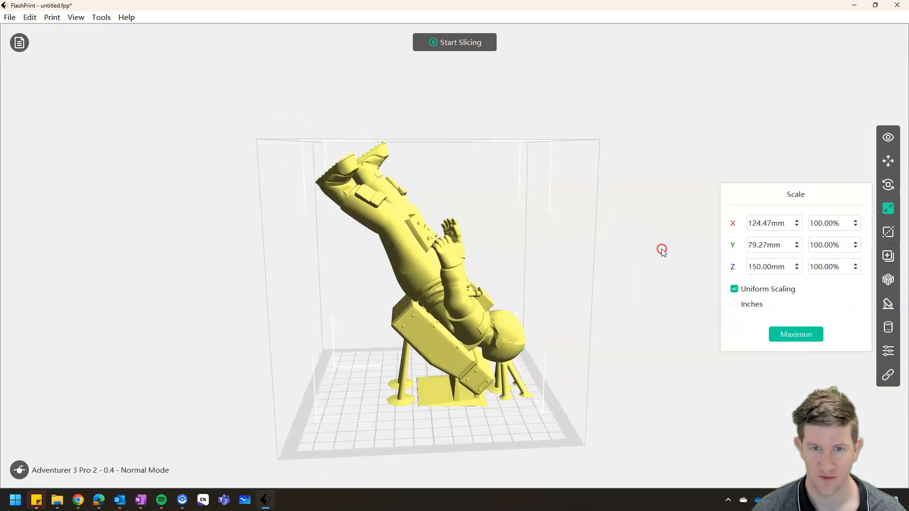
click(855, 226)
drag(855, 228, 856, 228)
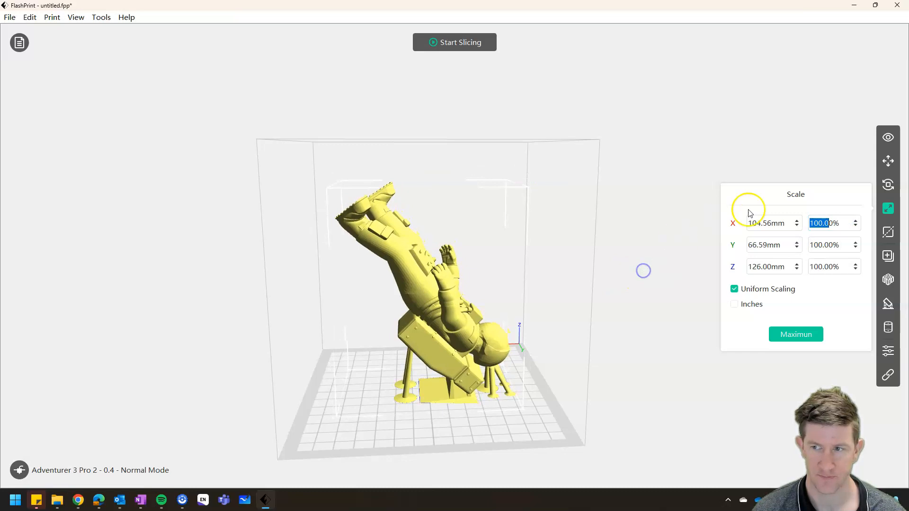
- Move the astronaut freehand across the platform to about X -6.3 mm, Y -4.5 mm
click(887, 161)
drag(635, 283, 596, 291)
mouse_move(547, 319)
mouse_down()
mouse_move(531, 315)
mouse_move(552, 306)
mouse_move(542, 311)
mouse_up()
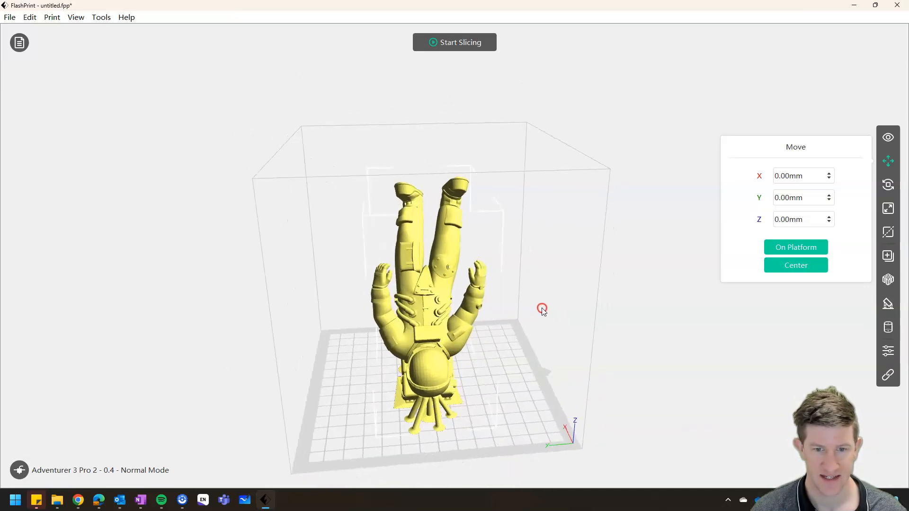
drag(369, 326, 431, 366)
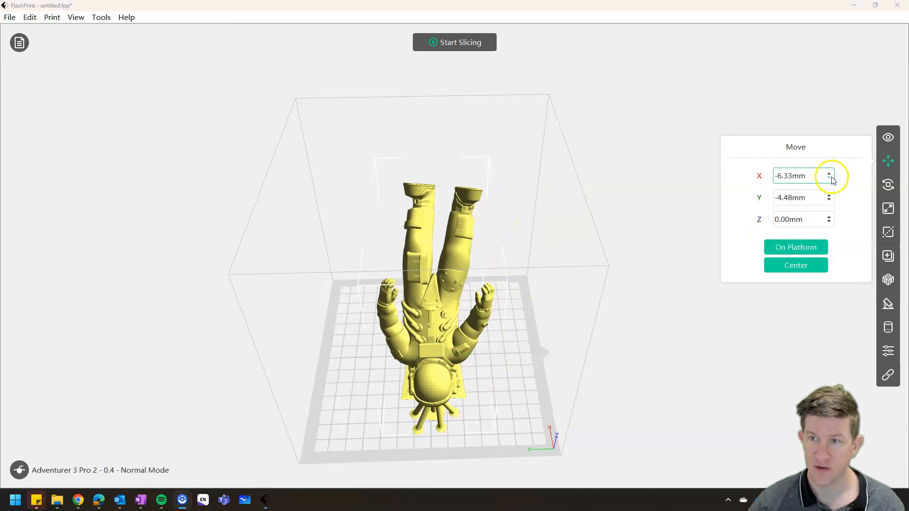
- Nudge the astronaut along Y and X, and reposition it freehand at about X 6.35 mm, Y -9.86 mm
click(829, 197)
click(829, 198)
click(829, 197)
click(829, 201)
click(828, 201)
click(829, 200)
click(829, 201)
click(829, 201)
click(829, 201)
click(829, 200)
click(828, 174)
click(829, 173)
click(828, 173)
click(828, 179)
click(829, 179)
click(829, 179)
drag(650, 302, 598, 331)
drag(430, 334, 450, 333)
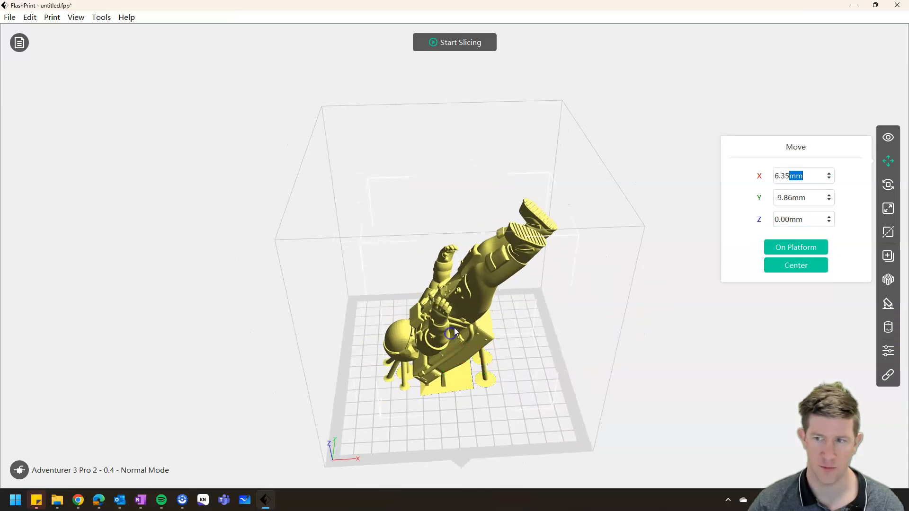
- Open the rotation controls for the astronaut and view its rotation rings from another angle
click(890, 186)
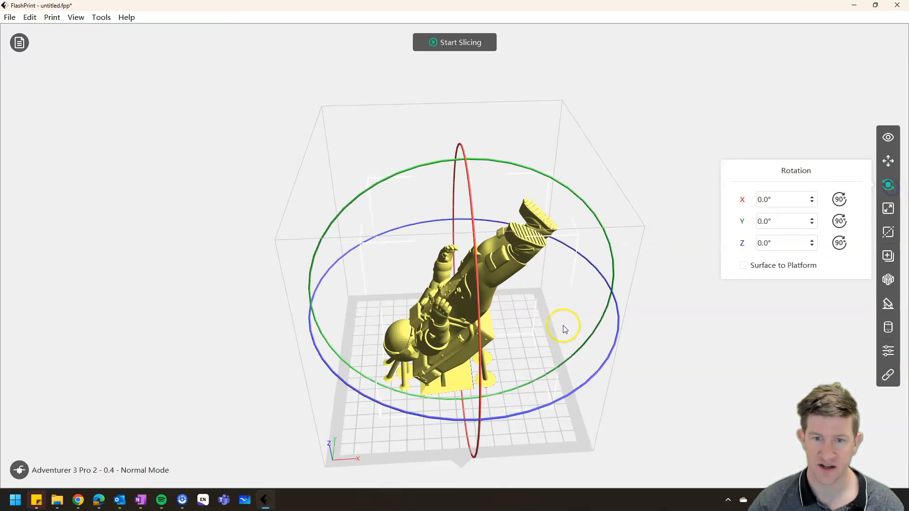
drag(530, 338, 482, 305)
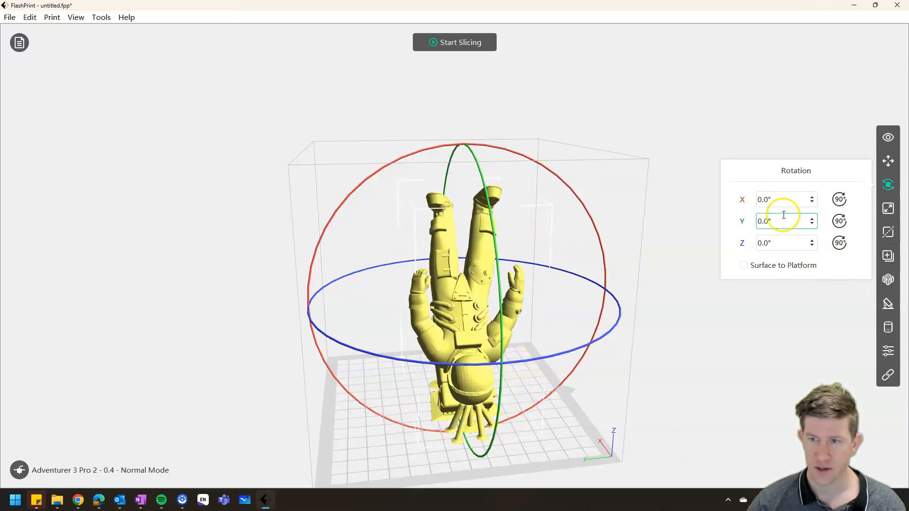
- Try cutting the astronaut in two with an upright X plane at 11.81 mm, and undo the cut
click(888, 233)
mouse_move(649, 280)
mouse_down()
mouse_move(680, 263)
mouse_move(641, 266)
mouse_up()
right_drag(519, 305, 565, 305)
mouse_move(438, 332)
mouse_down()
mouse_move(535, 332)
mouse_move(446, 322)
mouse_up()
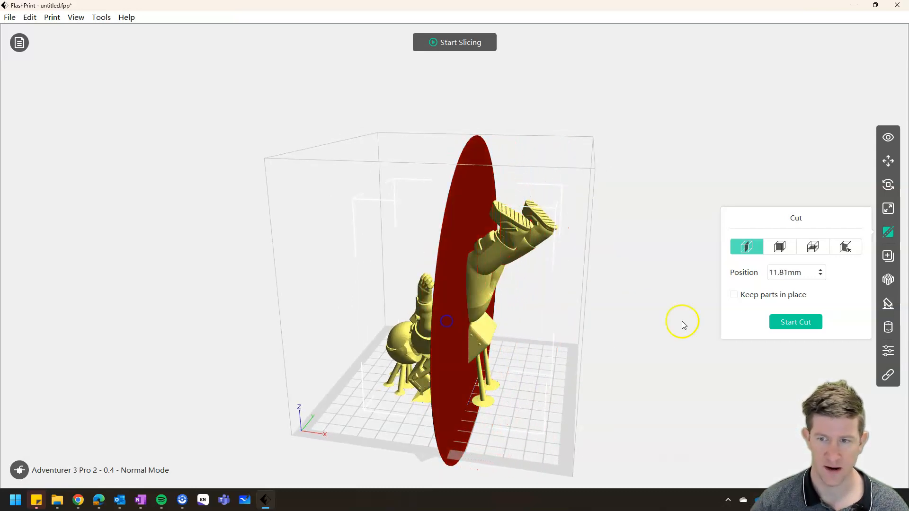
click(792, 322)
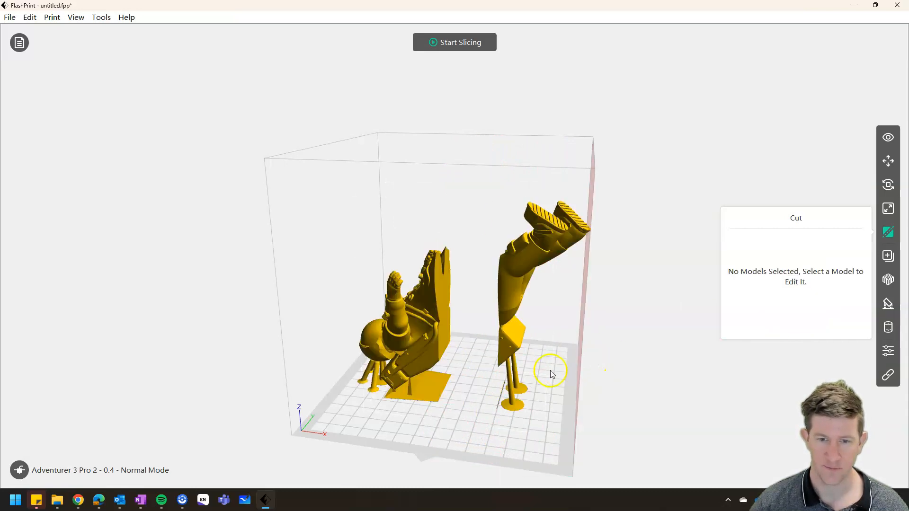
drag(524, 396, 505, 405)
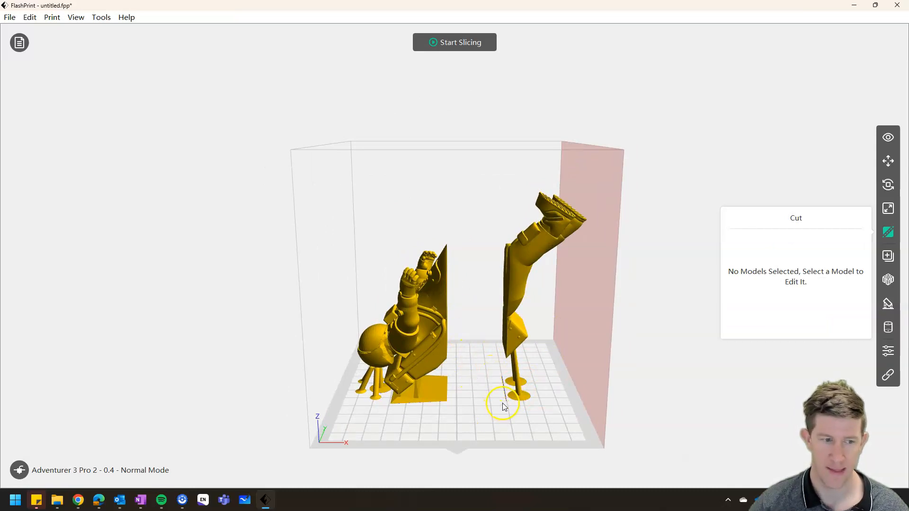
key(ctrl+z)
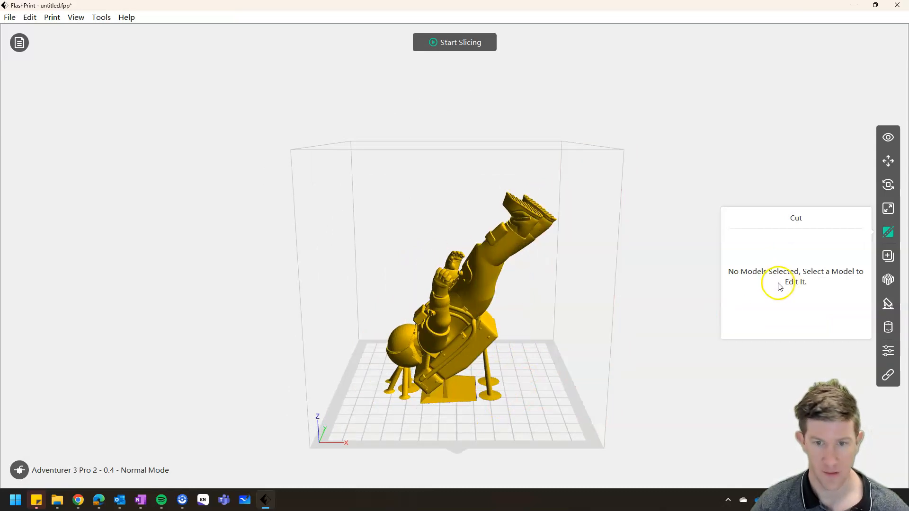
- Run Auto Layout All on the astronaut with 2.0 mm space between models
click(888, 282)
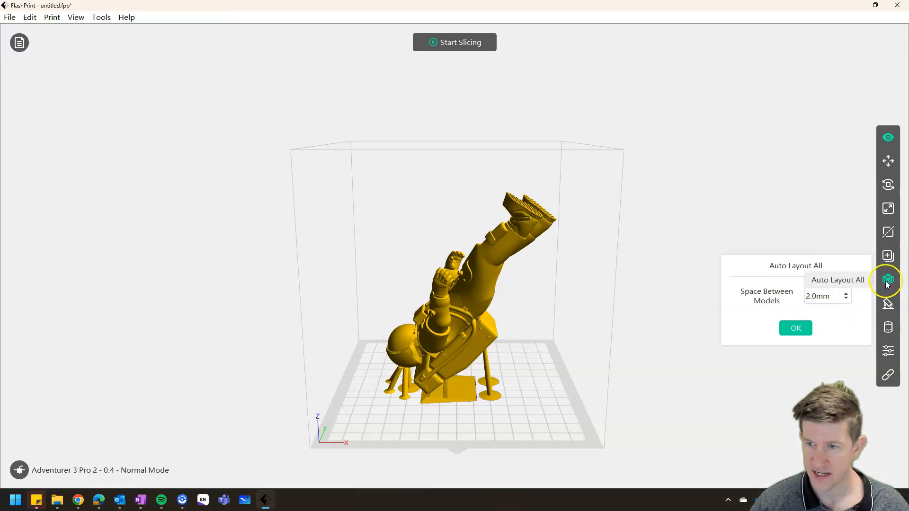
click(798, 328)
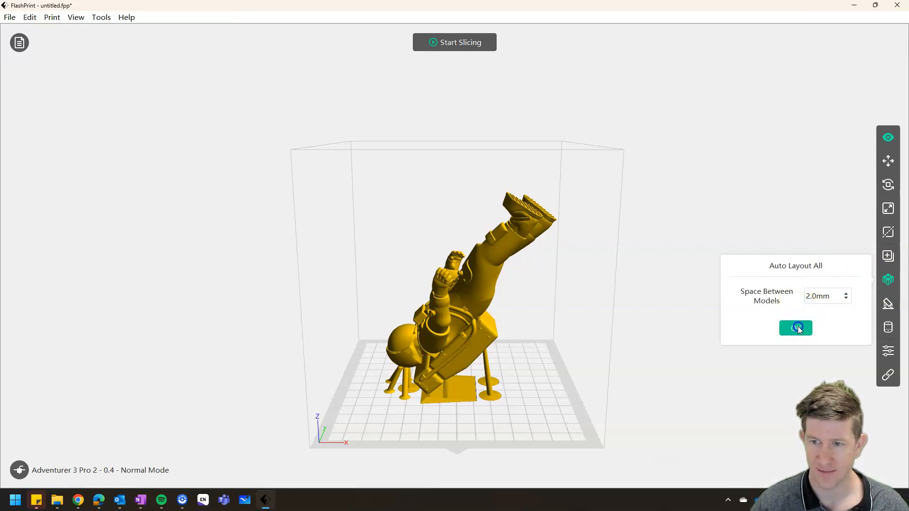
drag(518, 322, 535, 330)
- Load base plate.stl from the DnD folder as an additional model on the platform
click(9, 17)
click(35, 58)
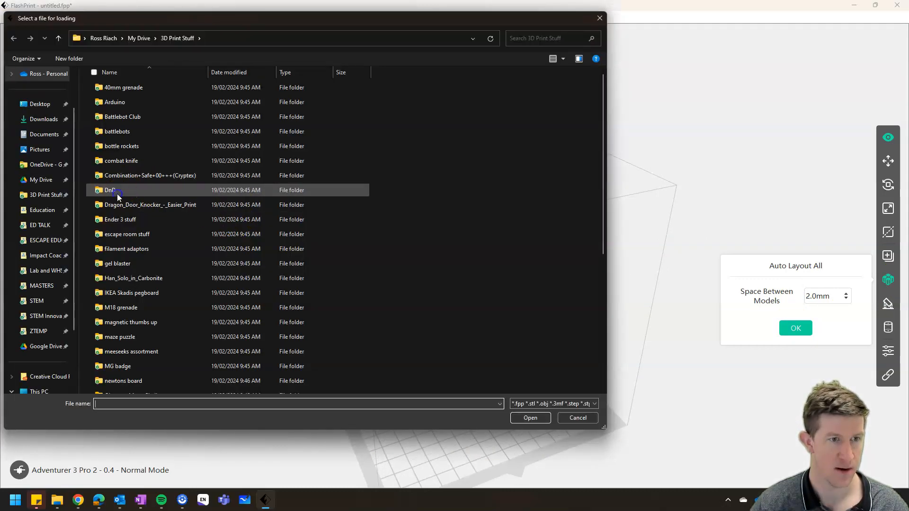
double_click(118, 193)
scroll(168, 229, down, 3)
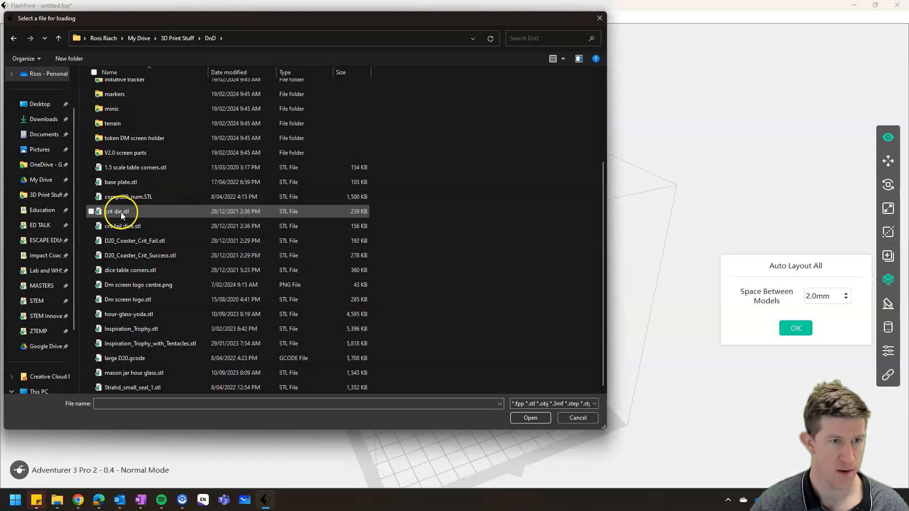
double_click(122, 182)
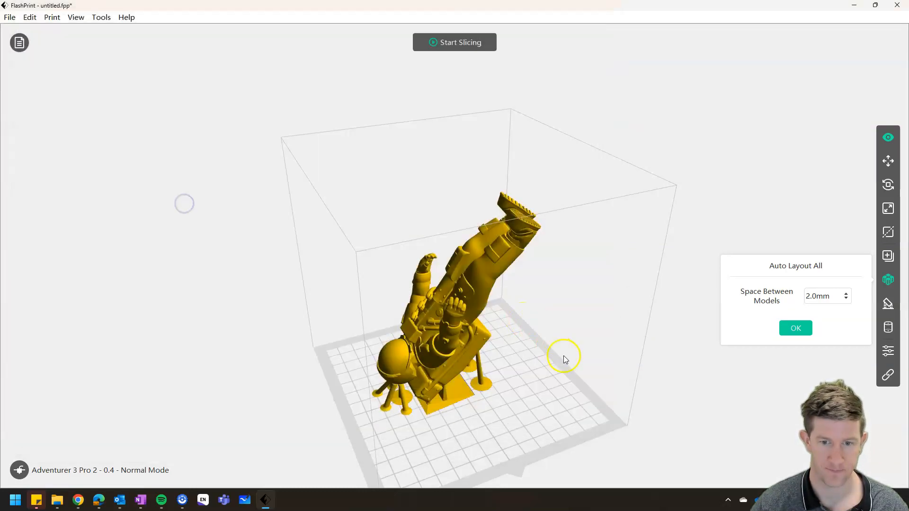
- Duplicate the round base plate and auto-arrange all models with 2.0 mm spacing
right_drag(568, 343, 511, 355)
right_click(430, 340)
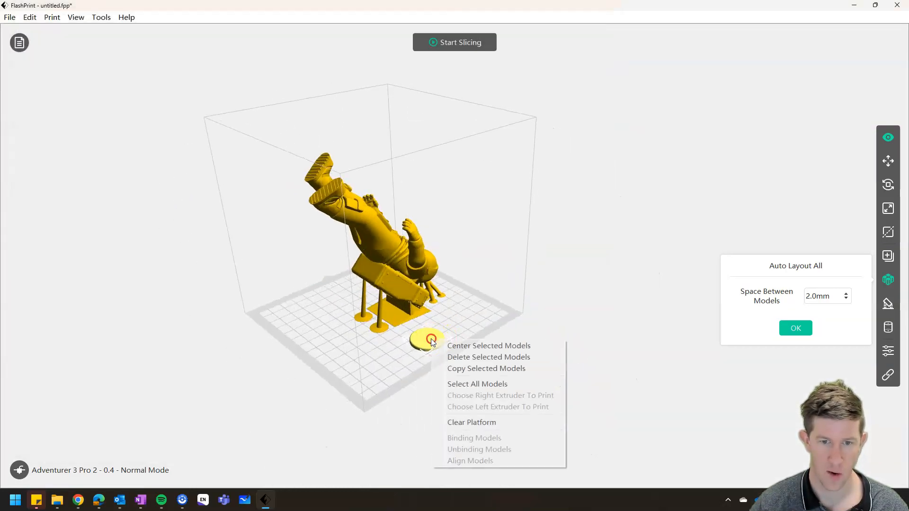
click(474, 369)
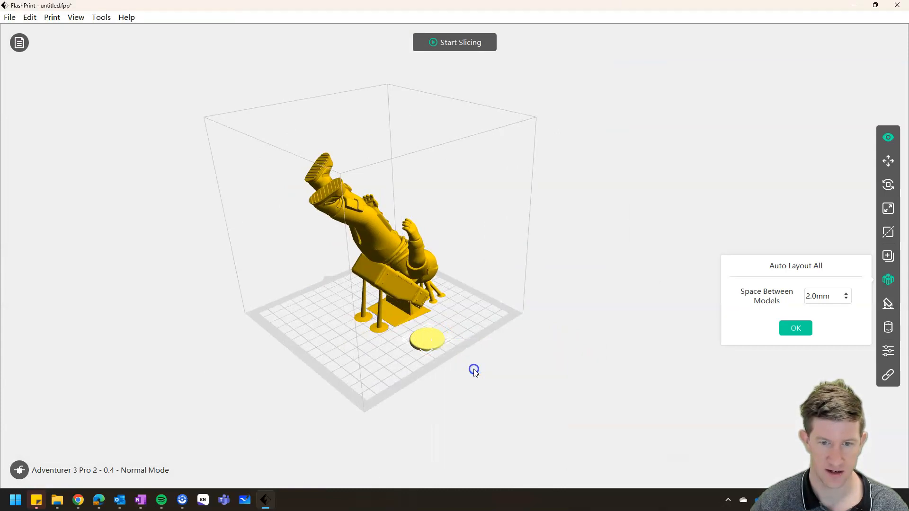
click(793, 328)
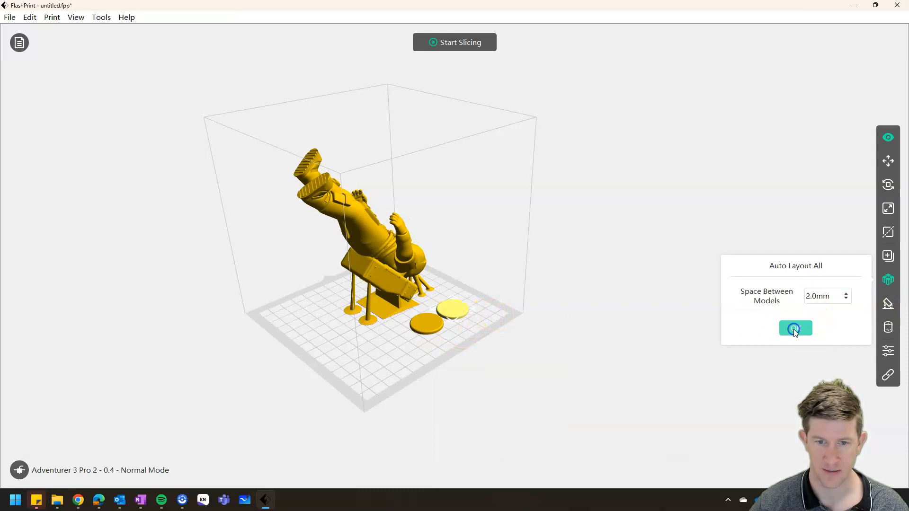
- Auto-arrange all models with the space between models set to 1.0 mm
right_drag(734, 314, 533, 266)
click(846, 299)
click(800, 330)
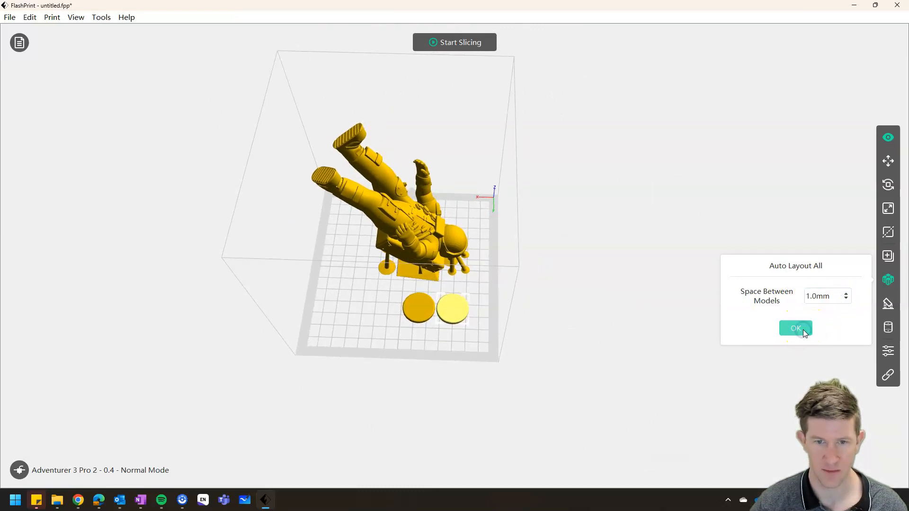
scroll(435, 323, up, 5)
scroll(430, 276, down, 10)
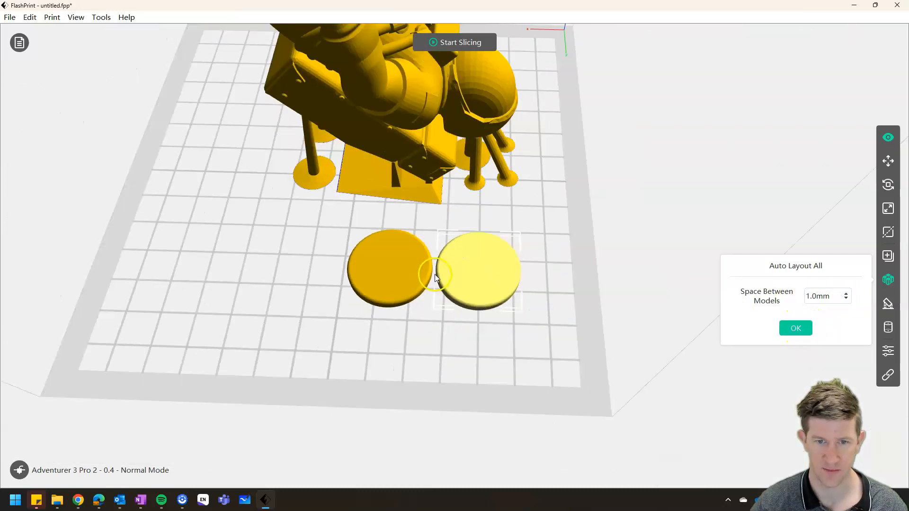
- Look over the Supports options, return to the platform, and inspect the arranged models from different angles
click(892, 305)
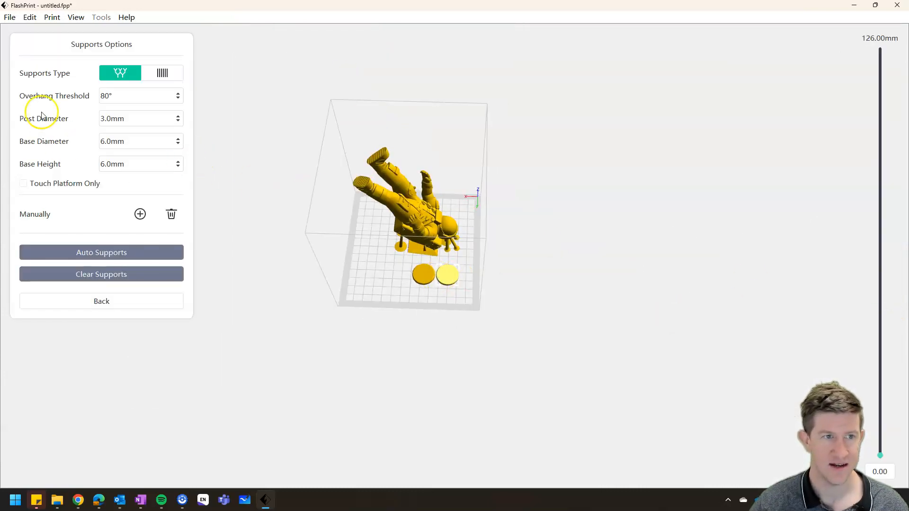
click(101, 302)
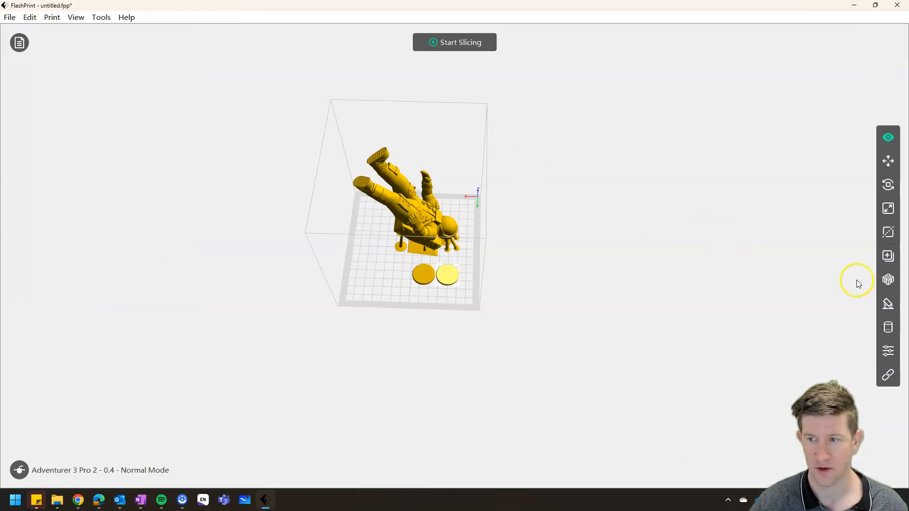
drag(486, 237, 538, 261)
scroll(470, 249, up, 5)
drag(475, 226, 546, 258)
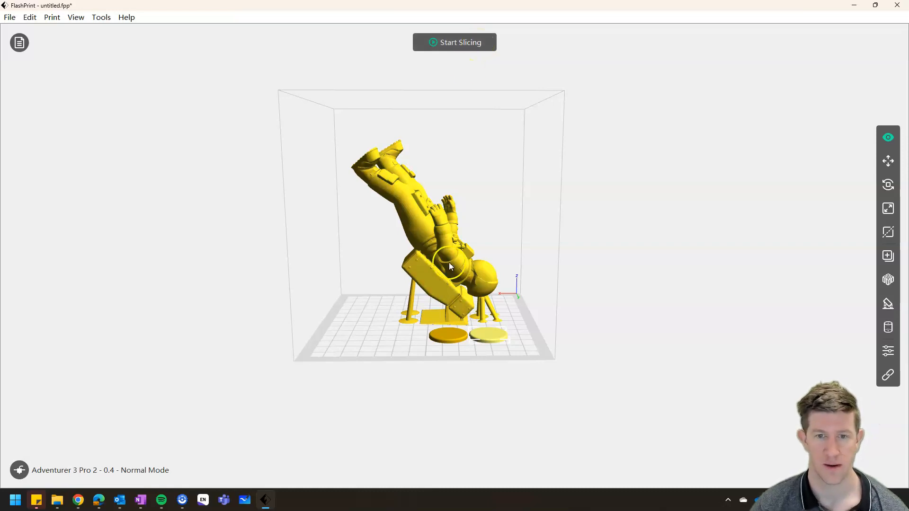
- Open the slicing settings and check the machine type on the printer page
click(461, 42)
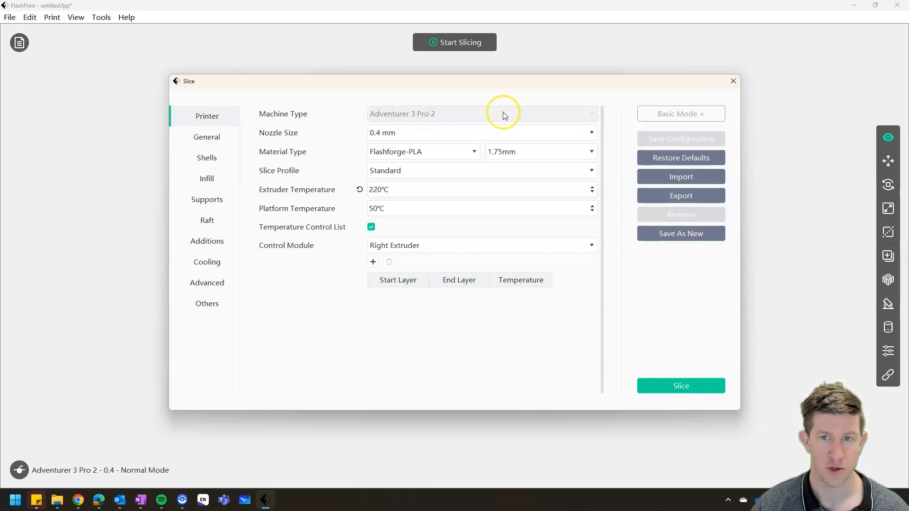
click(592, 115)
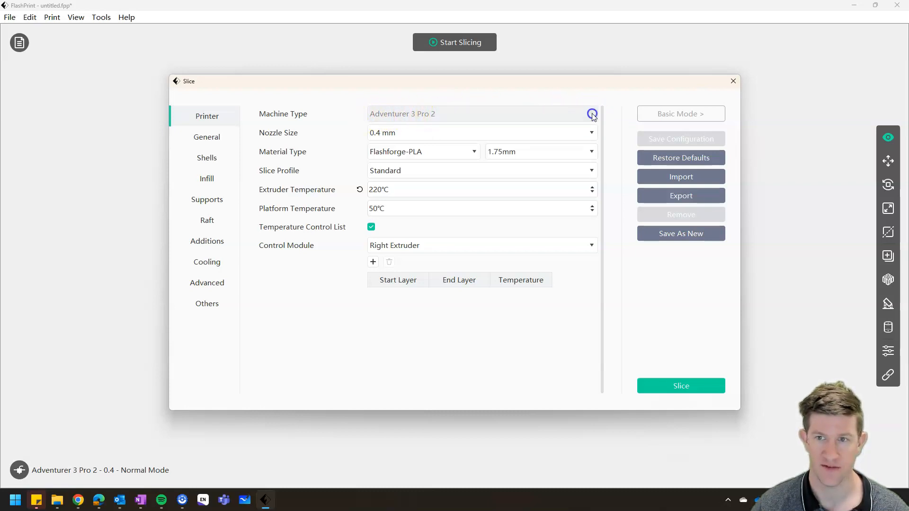
click(591, 114)
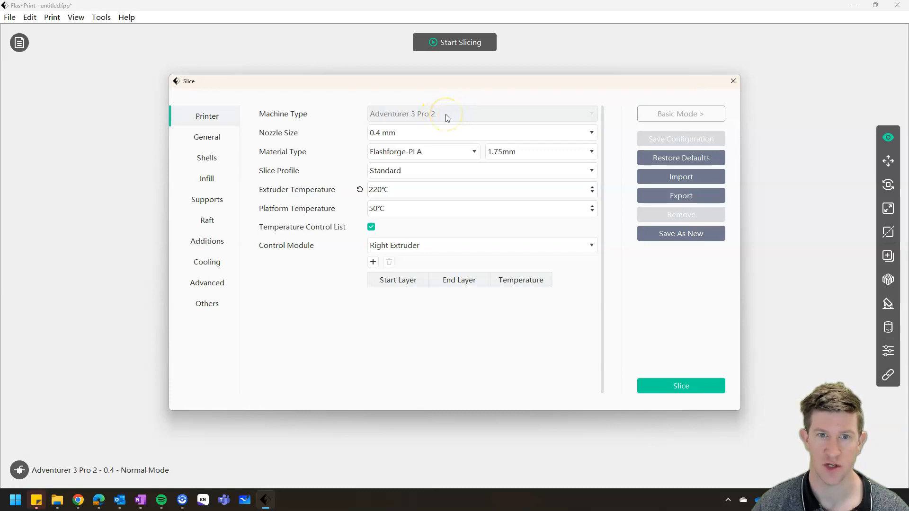
- Set the layer height to 0.30 mm in the general slicing settings
click(209, 141)
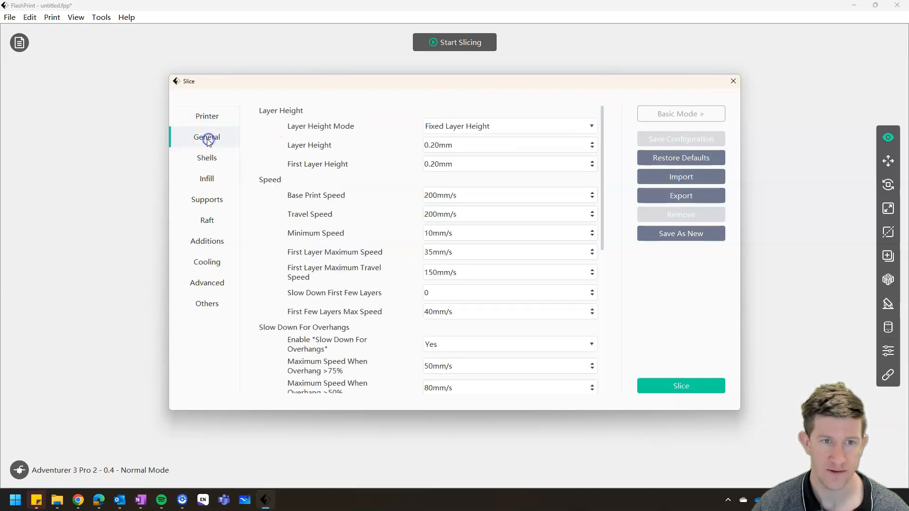
click(433, 145)
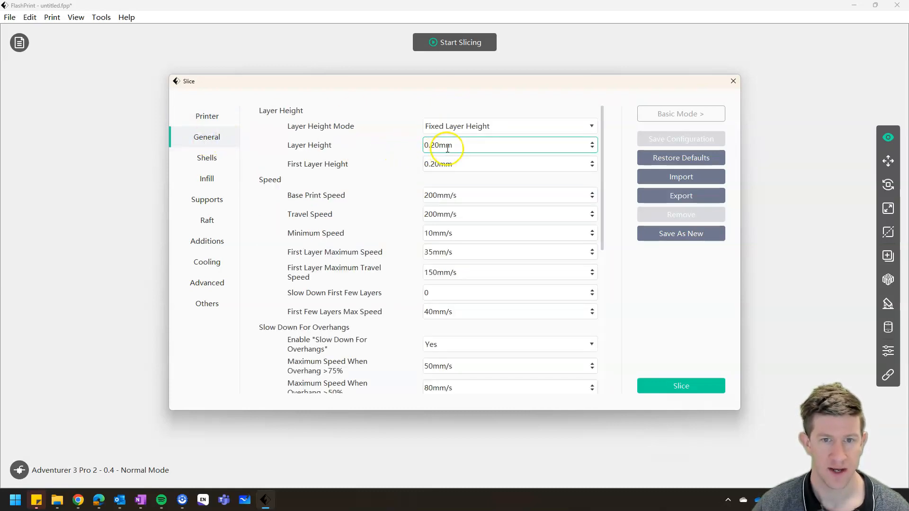
click(438, 146)
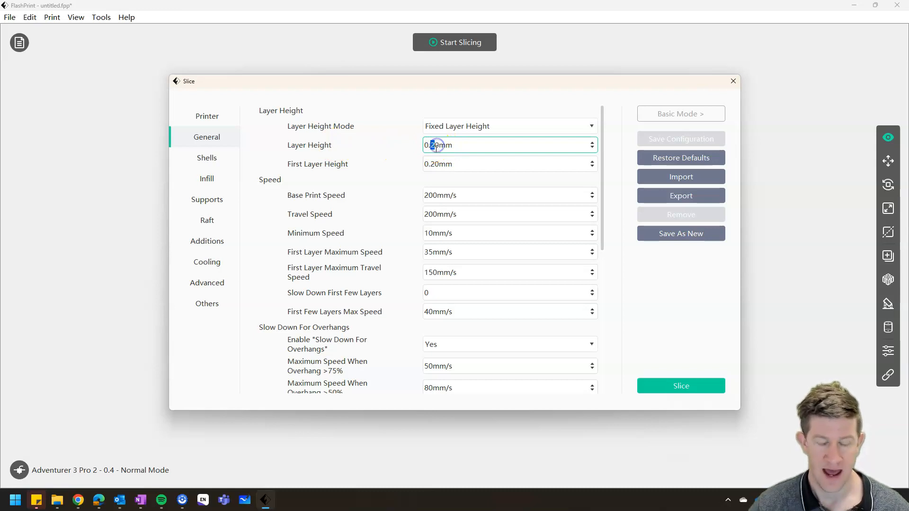
mouse_move(395, 146)
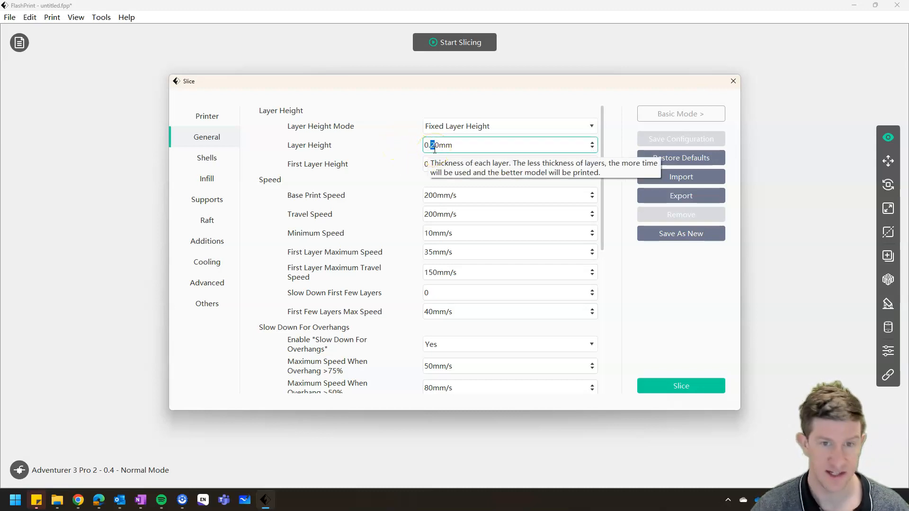
text(3)
click(472, 145)
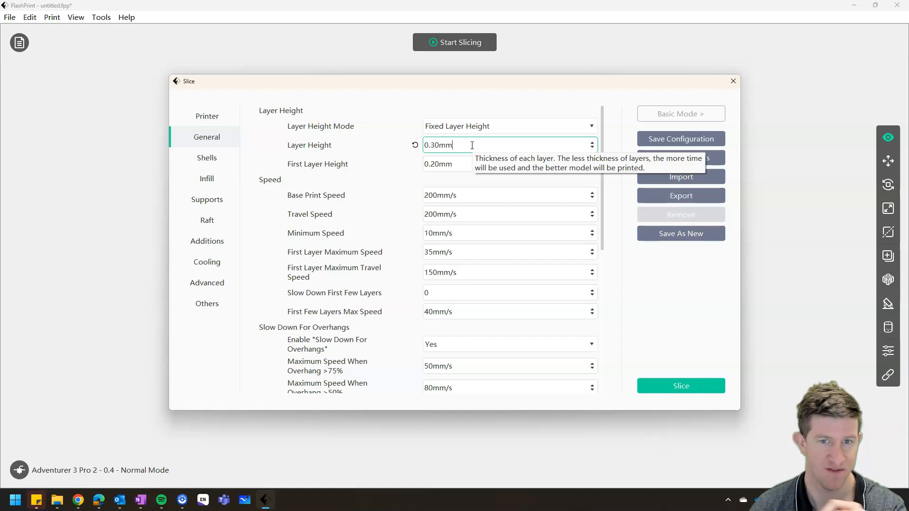
- Set the layer height back to 0.20 mm and check the first layer height setting
click(434, 146)
key(BackSpace)
text(2)
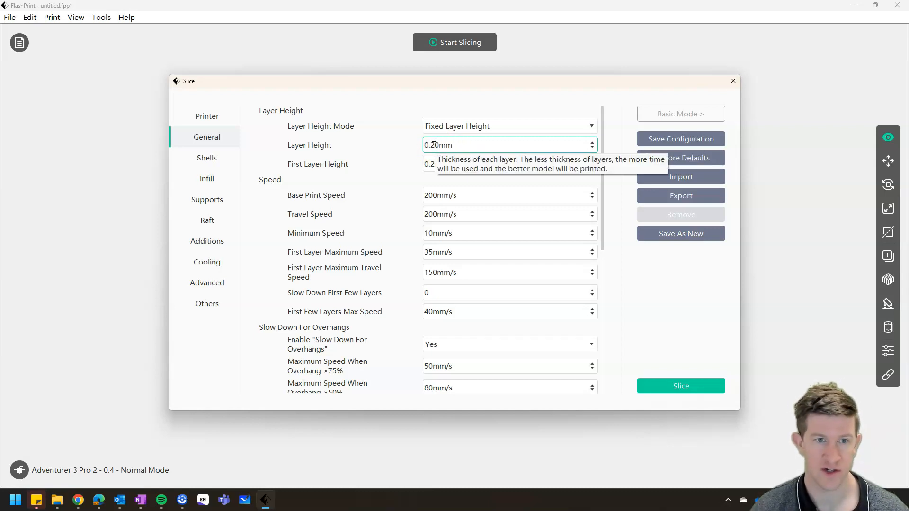
click(519, 147)
click(485, 162)
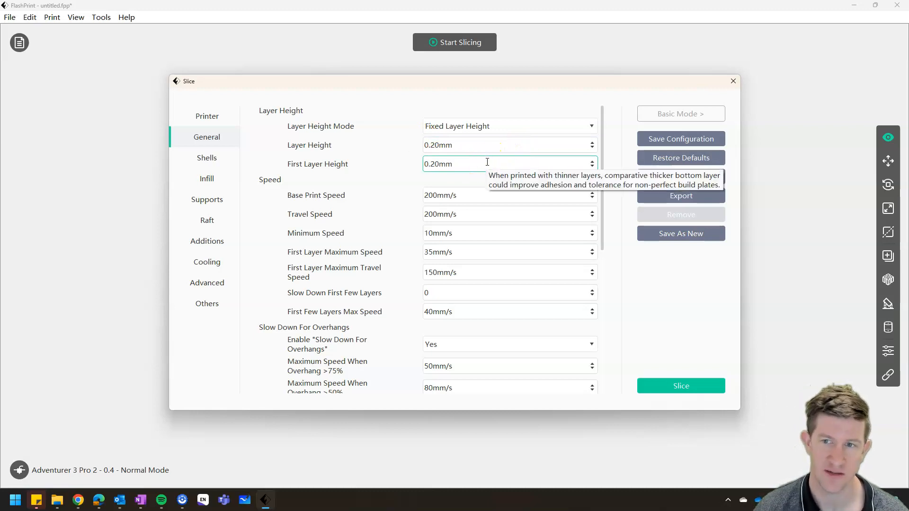
- Try a layer height of 0.15 mm, and set it back to 0.2 mm
click(458, 148)
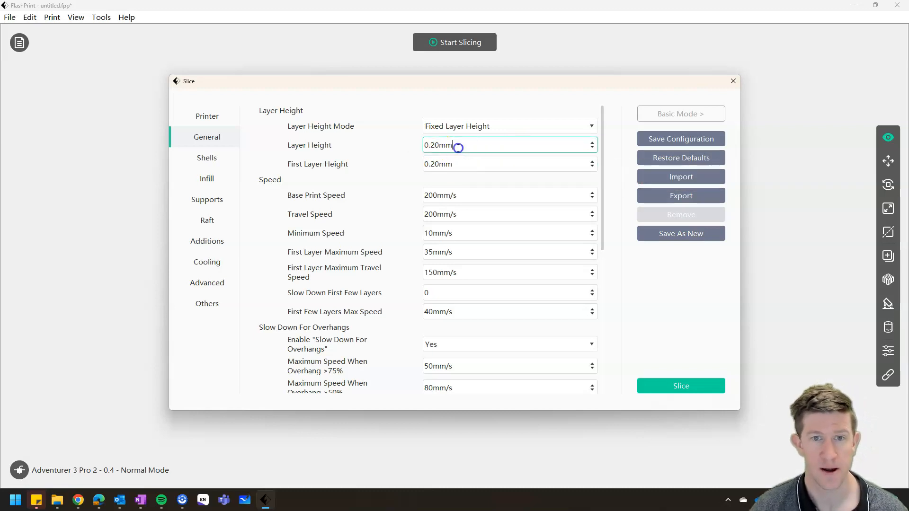
click(434, 146)
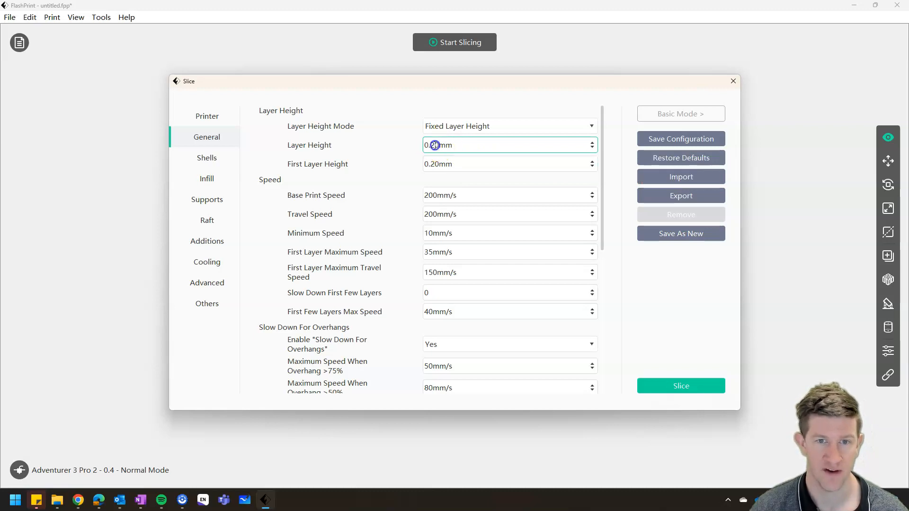
click(476, 158)
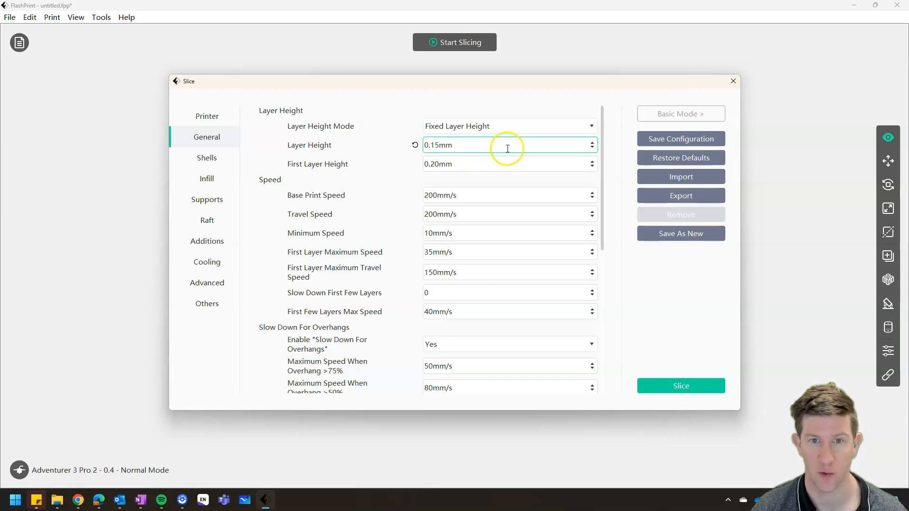
click(435, 142)
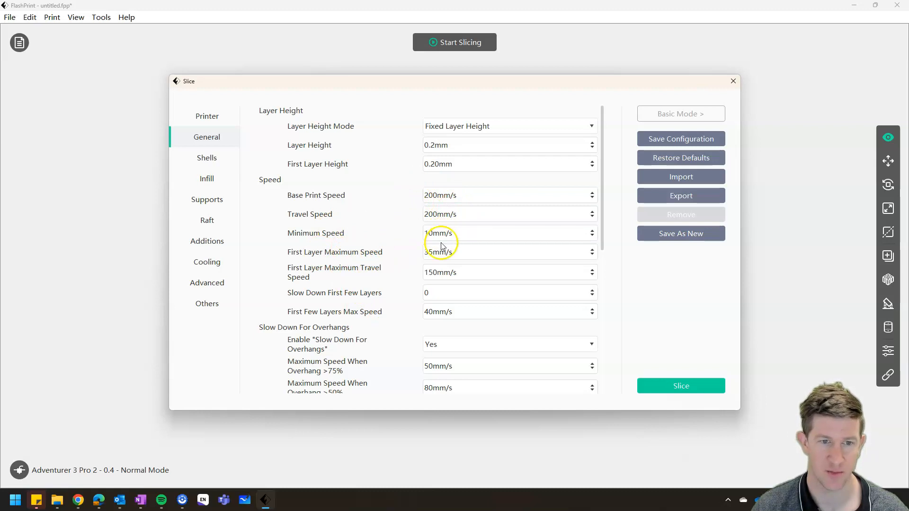
- Try an infill fill density of 15%, and set it to 80%
click(207, 182)
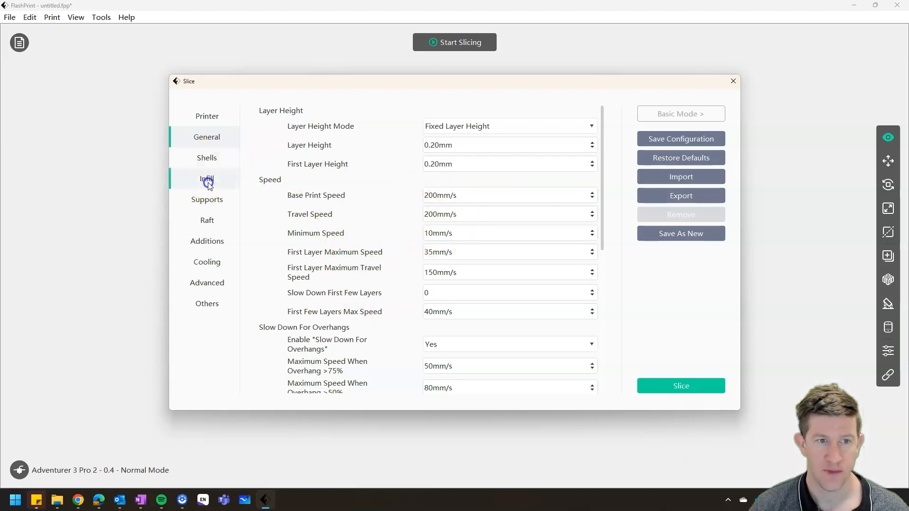
click(408, 164)
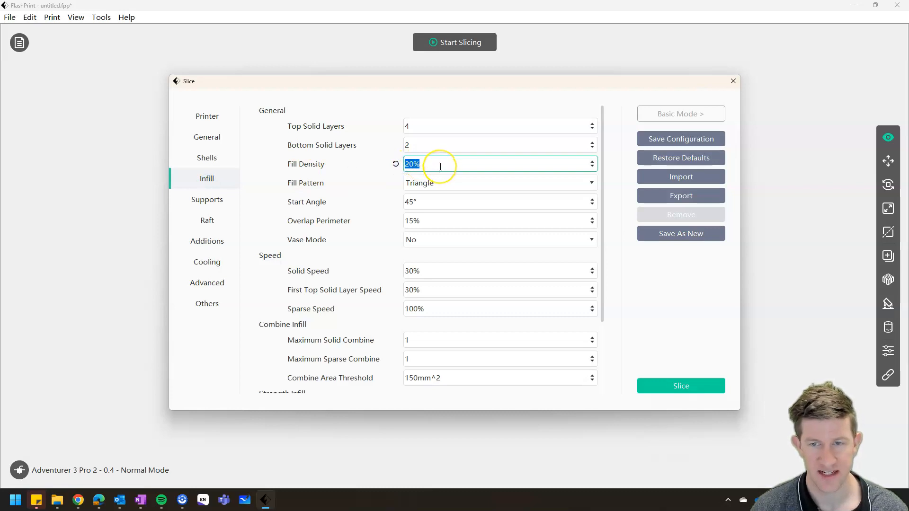
click(408, 165)
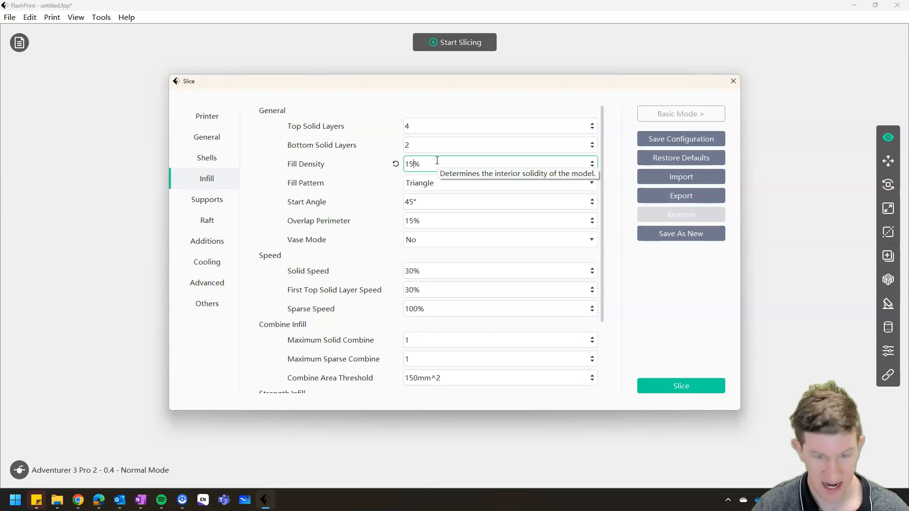
click(426, 165)
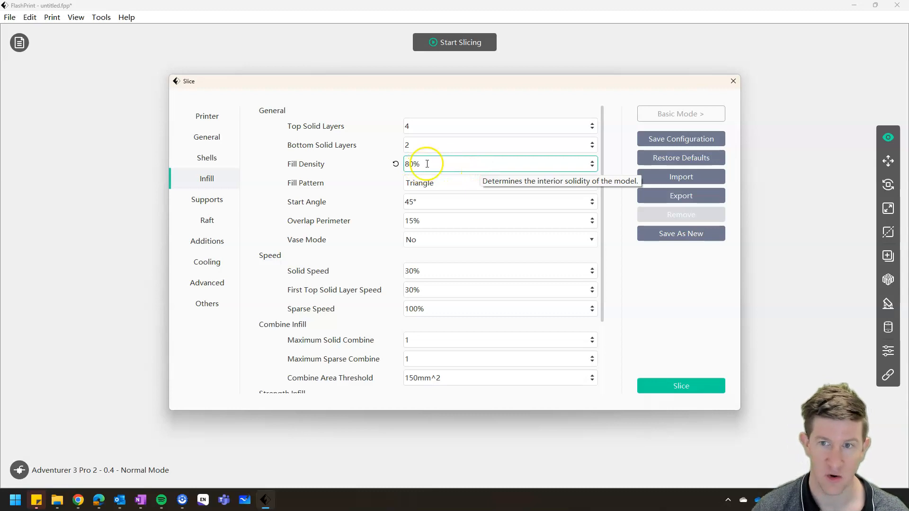
click(448, 170)
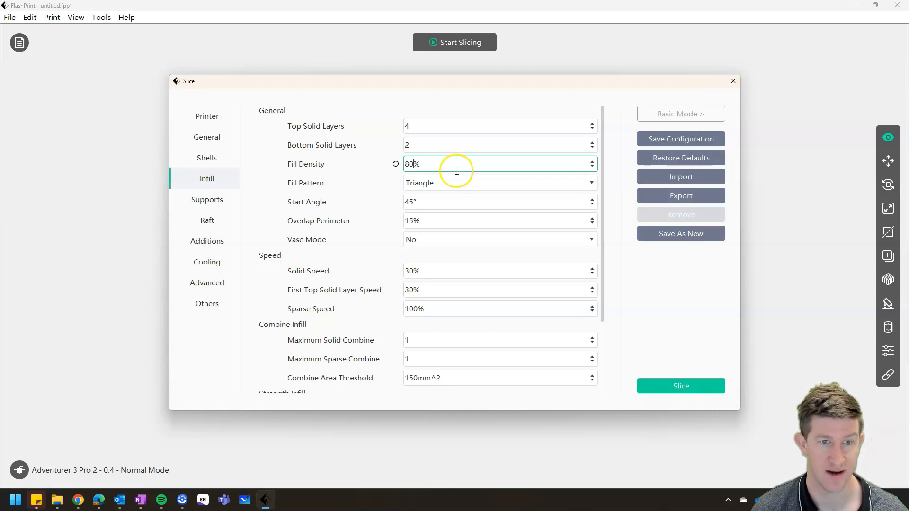
- Review the supports slicing settings and the available supports types
click(206, 201)
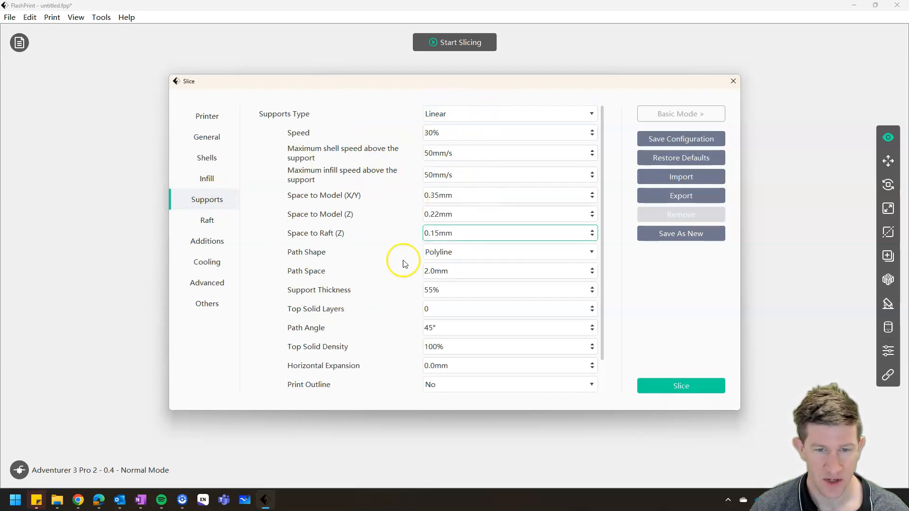
click(478, 114)
click(478, 114)
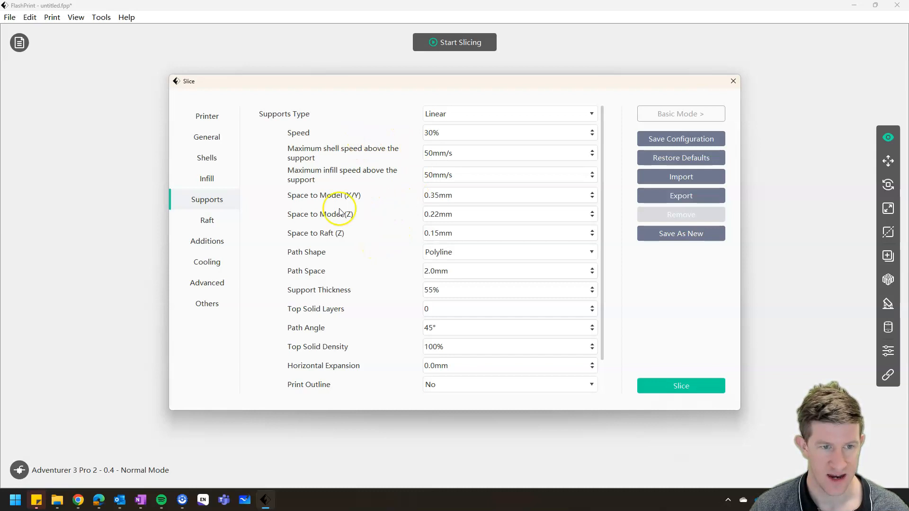
- Review the raft slicing settings, including whether the raft is enabled and its margin
click(214, 225)
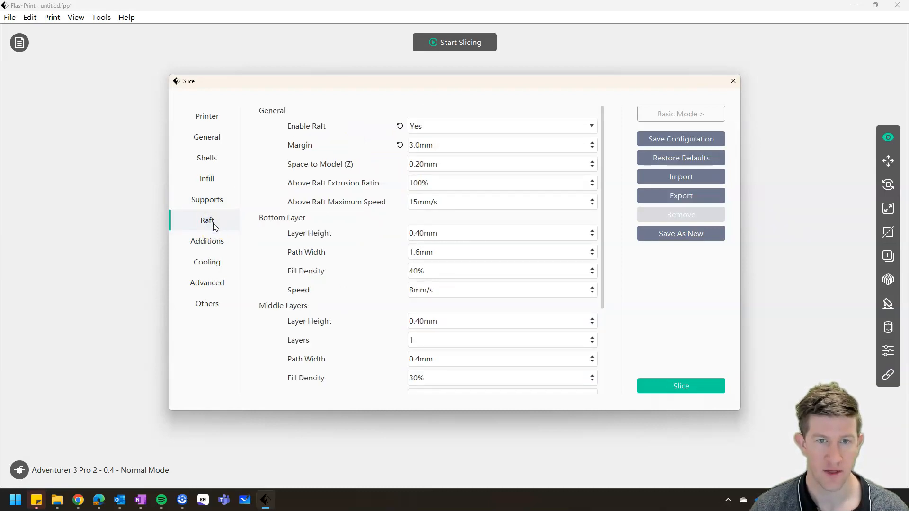
mouse_move(501, 162)
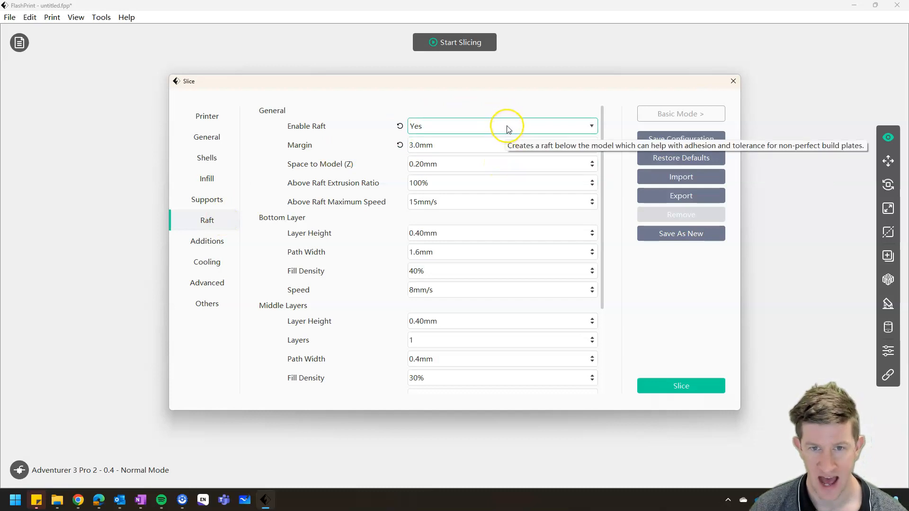
click(499, 142)
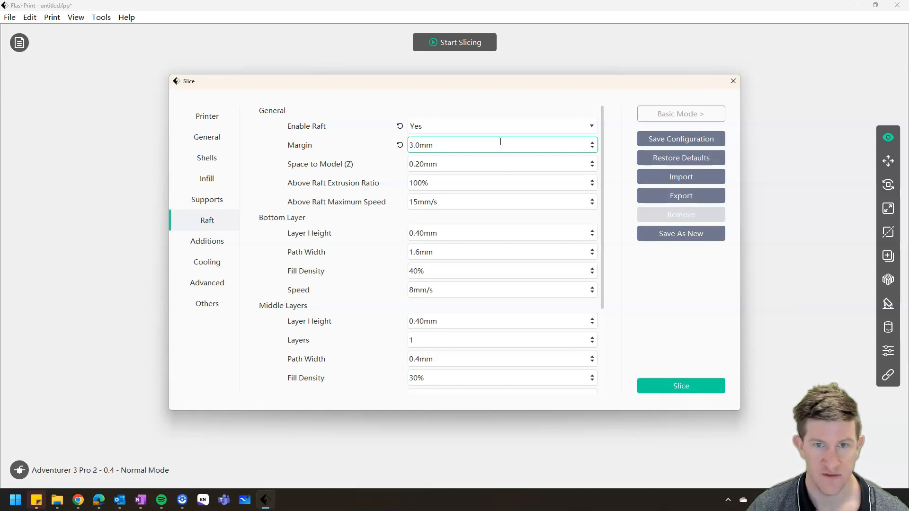
- Move the Slice window aside to view where the models meet the platform, move it back, and check the Enable Raft choices
drag(439, 85, 363, 376)
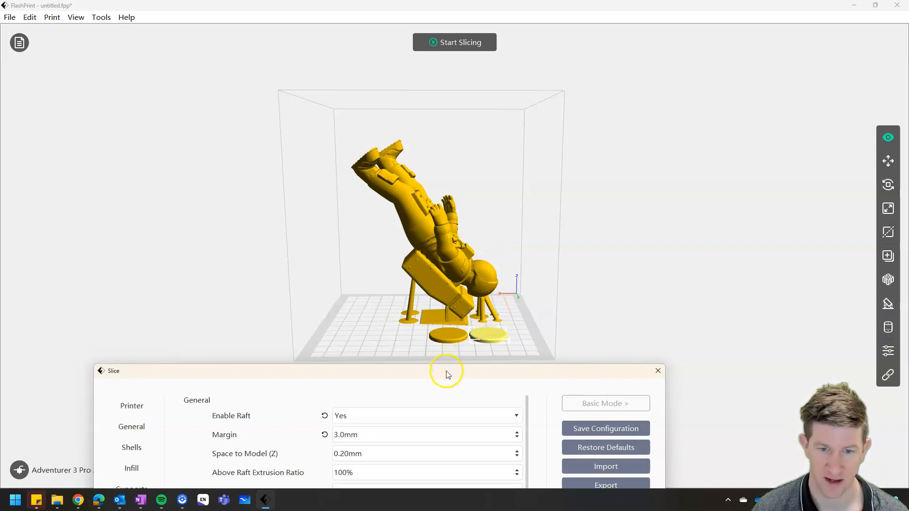
mouse_move(445, 376)
mouse_down()
mouse_move(445, 293)
mouse_move(495, 92)
mouse_move(463, 376)
mouse_up()
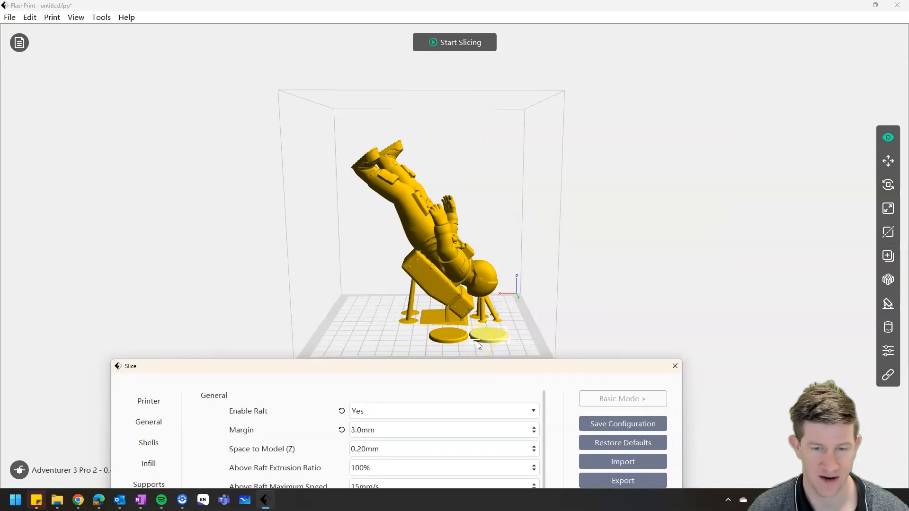
drag(481, 372, 532, 64)
click(486, 105)
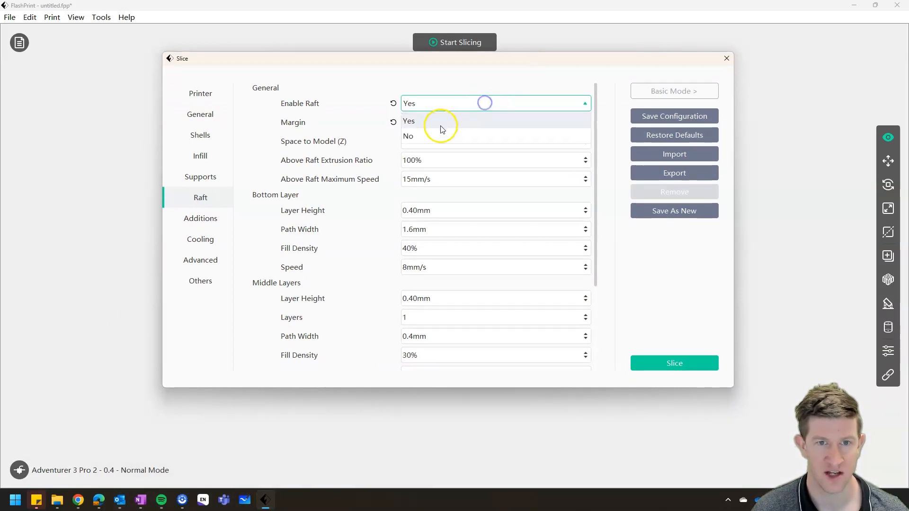
click(517, 87)
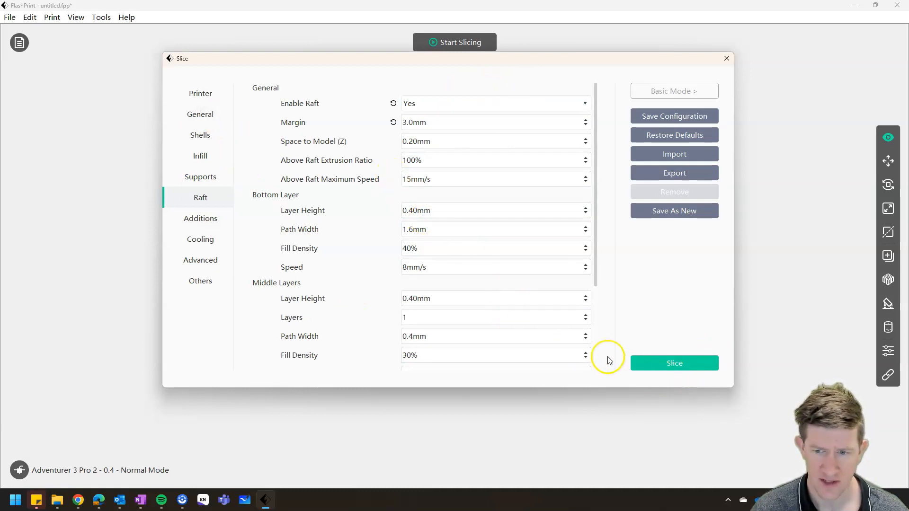
- Slice the astronaut and both base plates with the configured settings
click(650, 364)
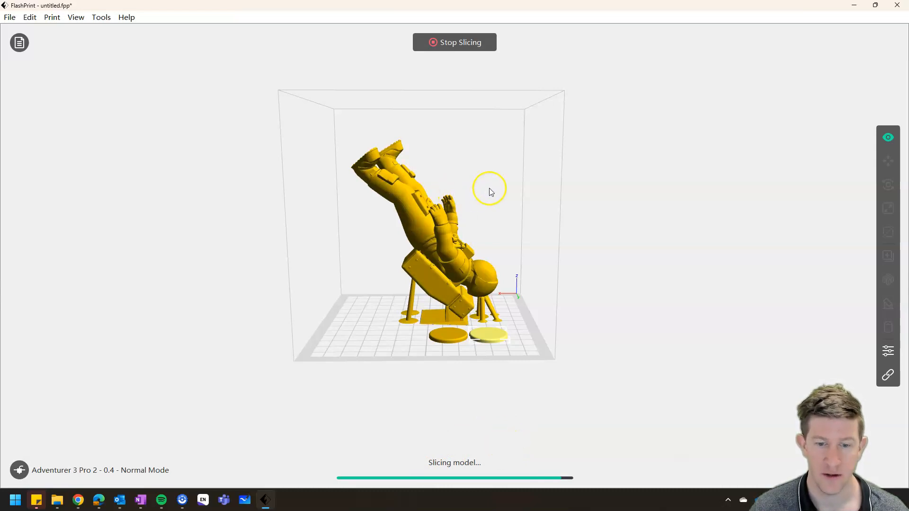
click(463, 42)
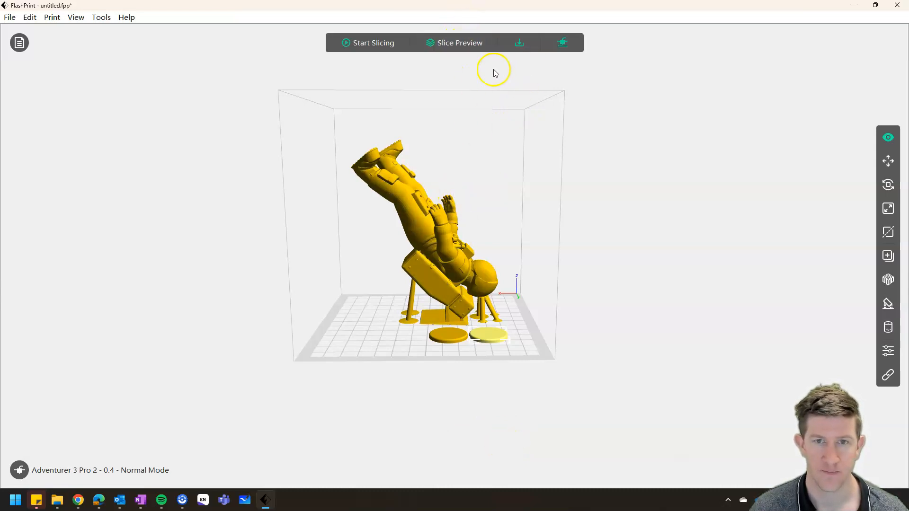
- Open the slice preview and examine the estimated print time and material, the rafts, and the sliced astronaut and base plates
click(471, 43)
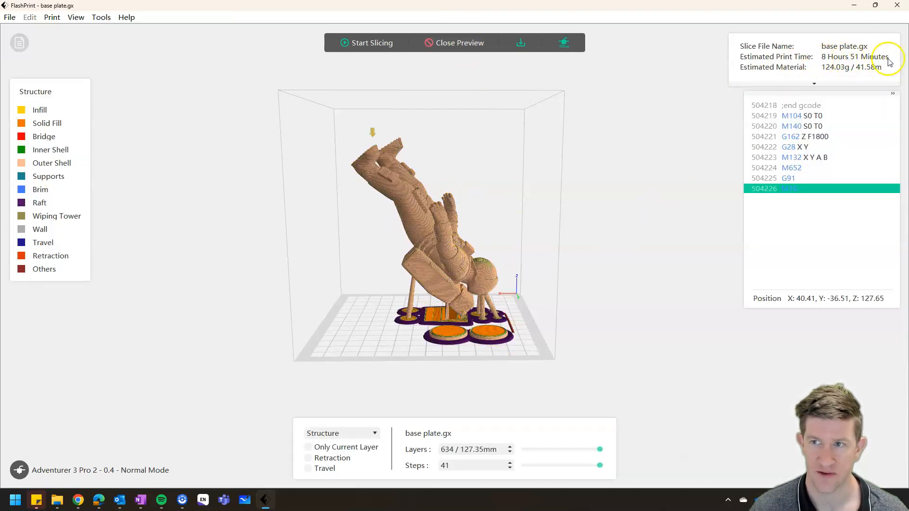
mouse_move(543, 318)
mouse_down()
mouse_move(536, 321)
mouse_move(596, 312)
mouse_move(568, 308)
mouse_move(547, 320)
mouse_up()
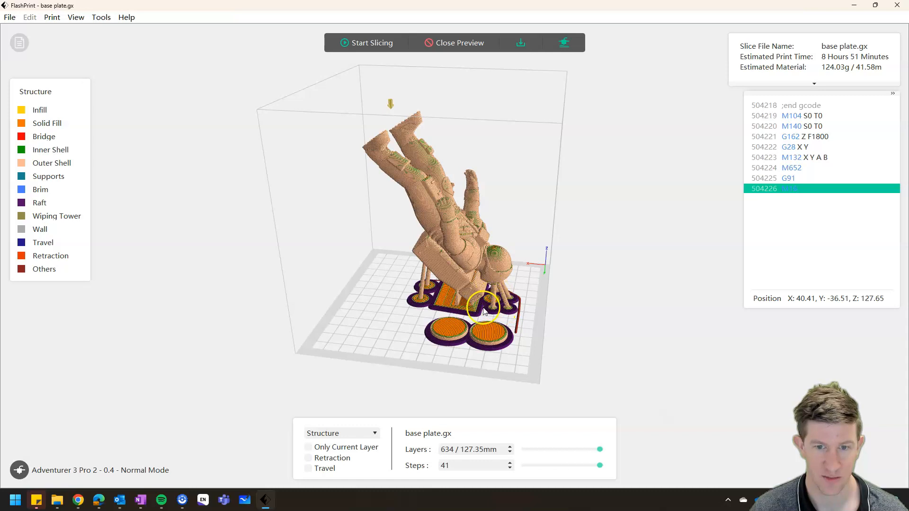
scroll(483, 311, up, 8)
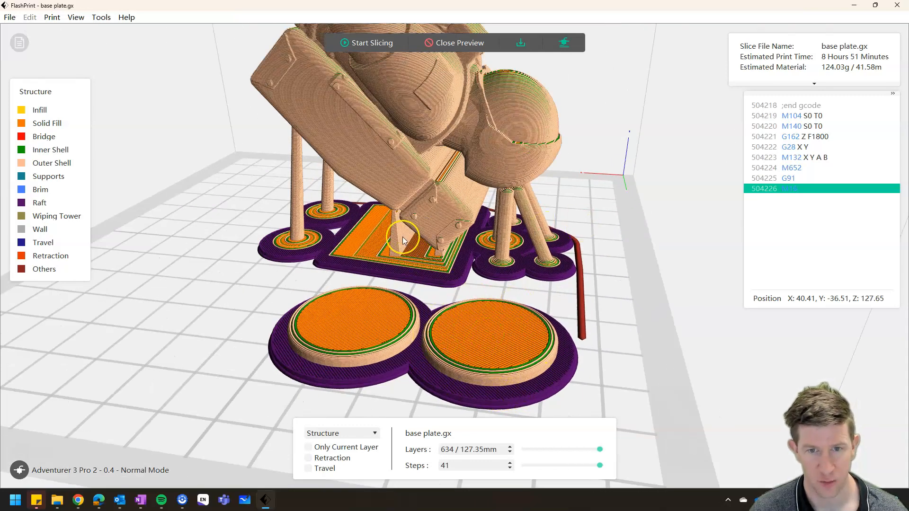
scroll(292, 279, down, 3)
scroll(292, 279, down, 3)
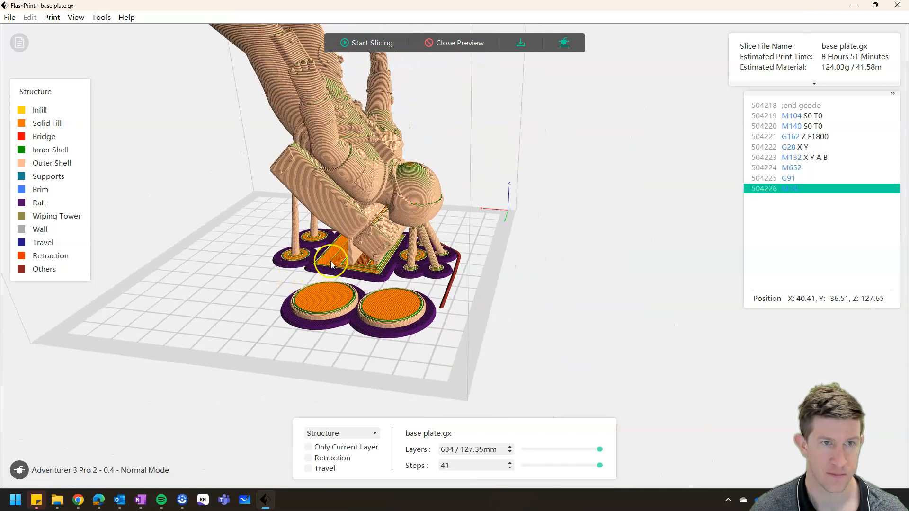
scroll(293, 279, down, 3)
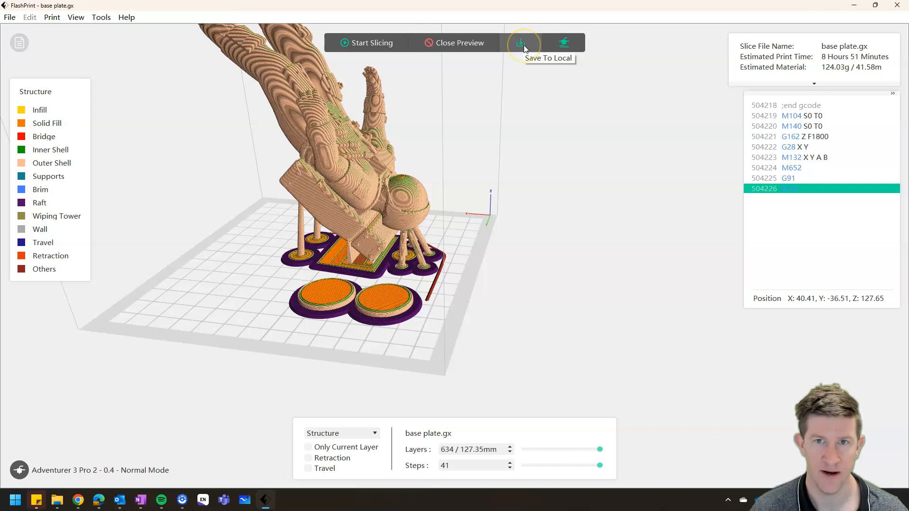
- Check the local save options for the sliced file, including its file name, and cancel without saving
click(523, 45)
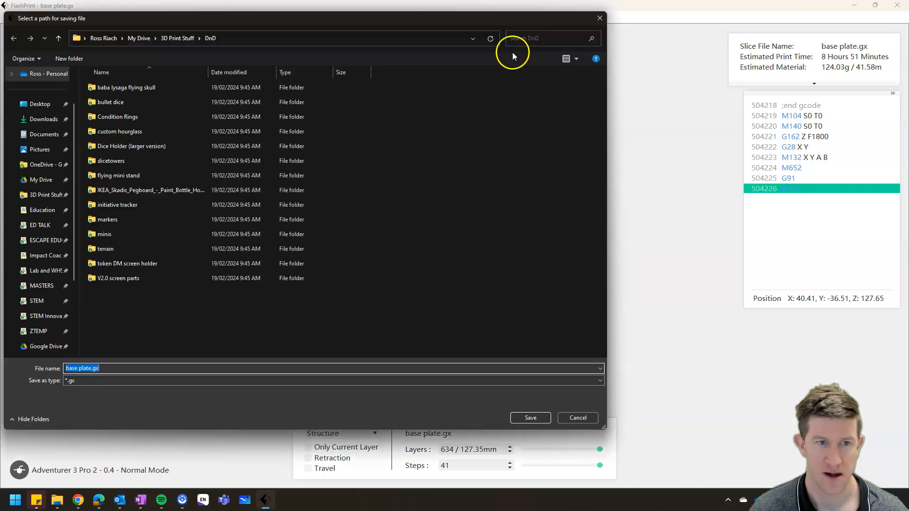
click(100, 370)
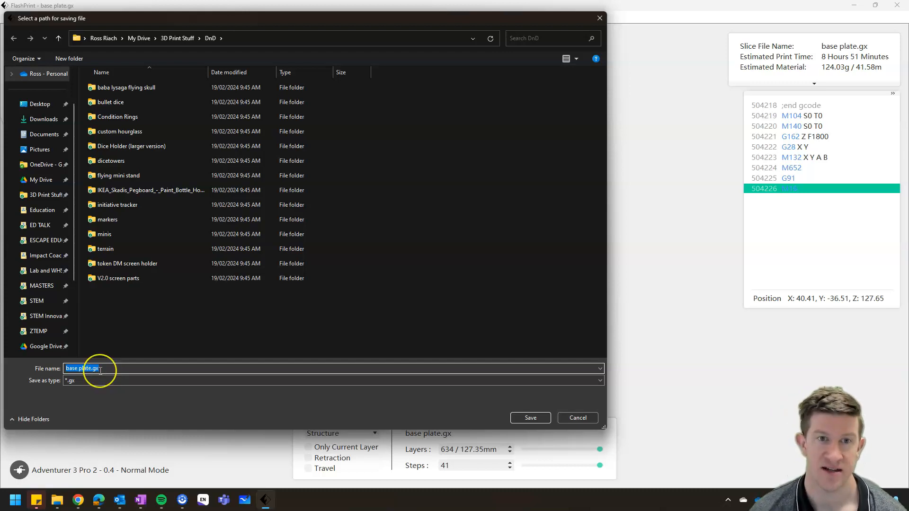
click(575, 416)
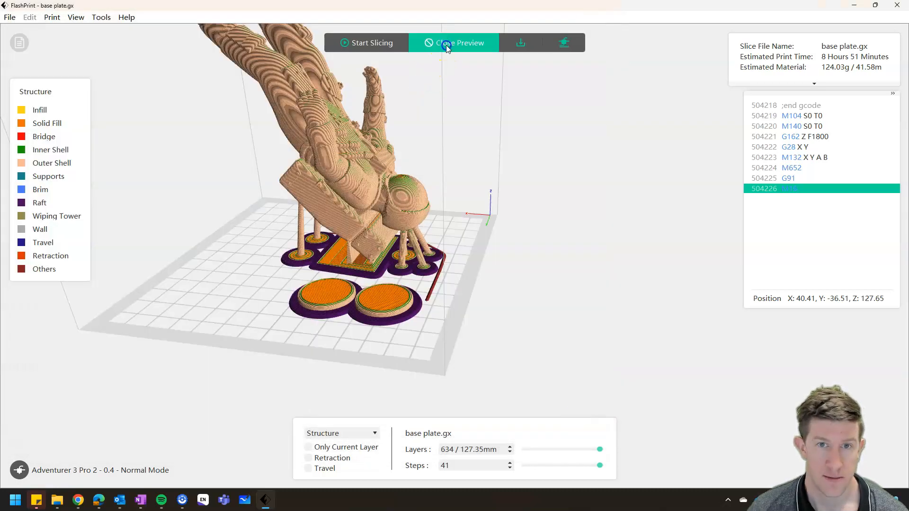
- Close the slice preview, clear the generated supports in the supports options, and return to the main view
click(446, 42)
scroll(283, 203, down, 3)
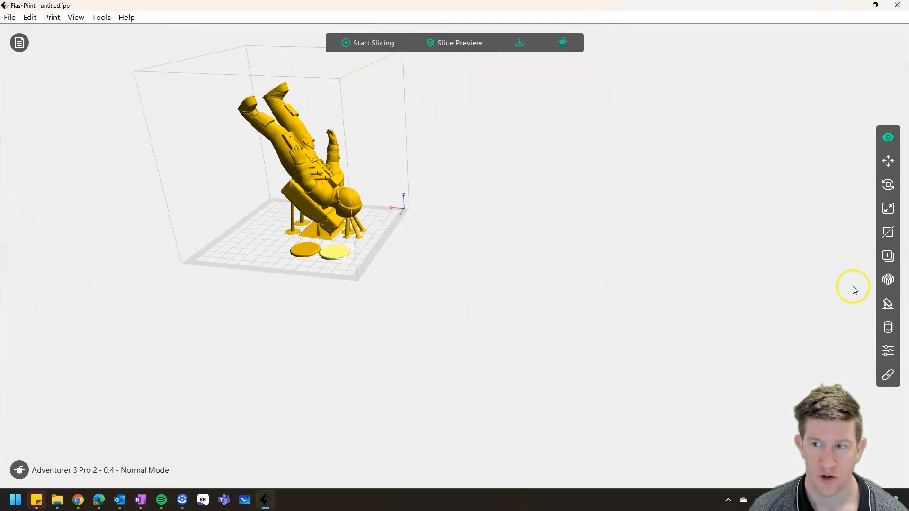
click(887, 304)
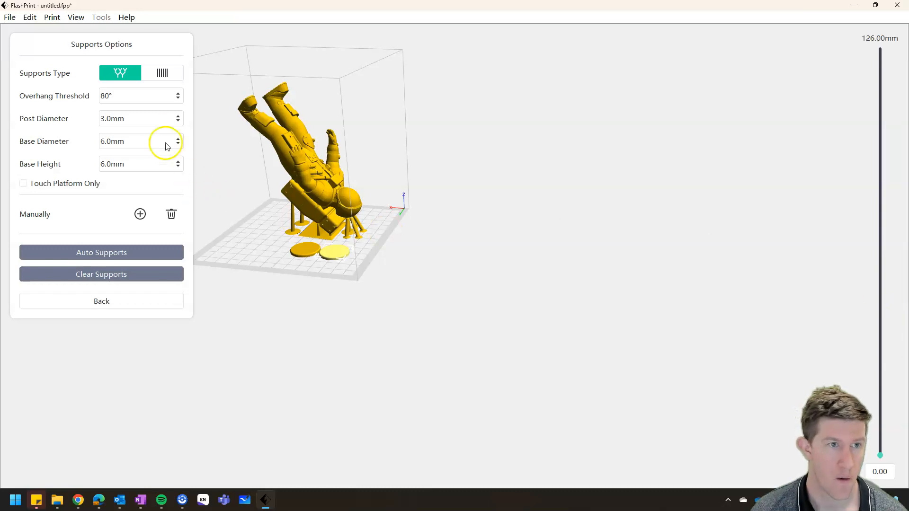
click(135, 274)
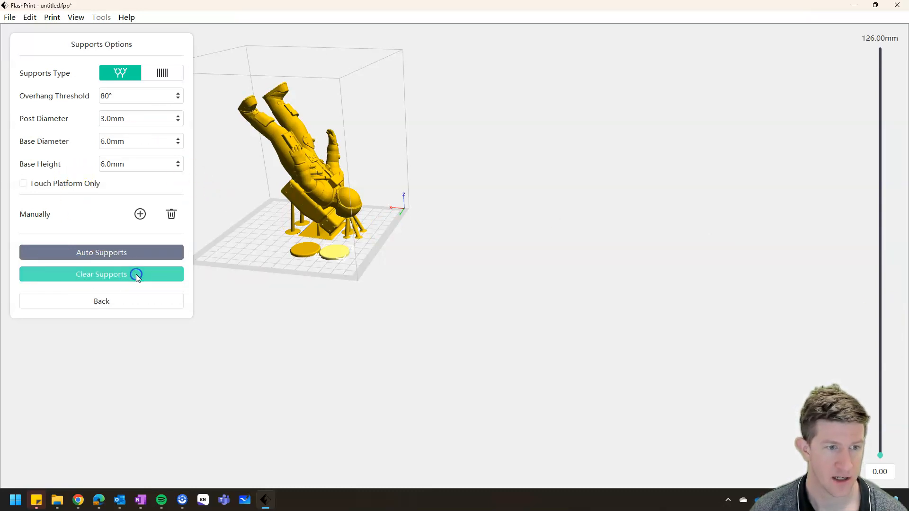
scroll(298, 220, up, 2)
scroll(335, 246, down, 3)
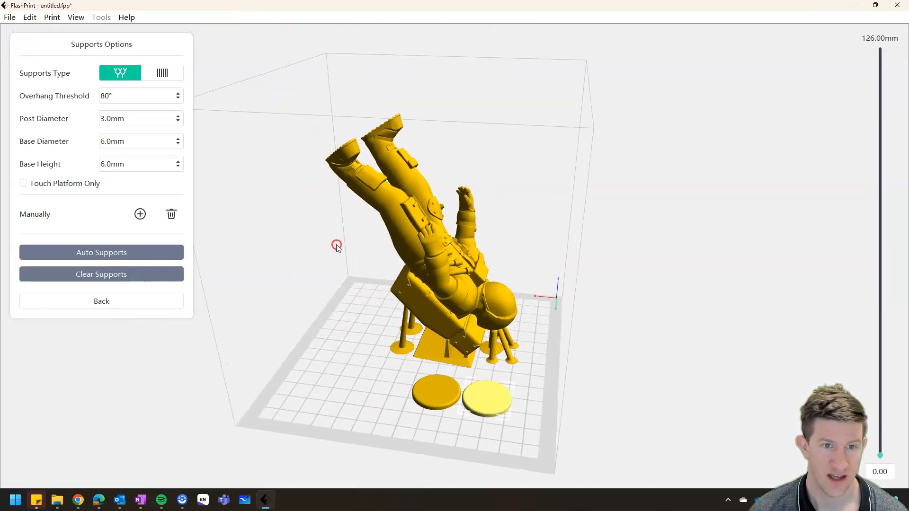
click(114, 307)
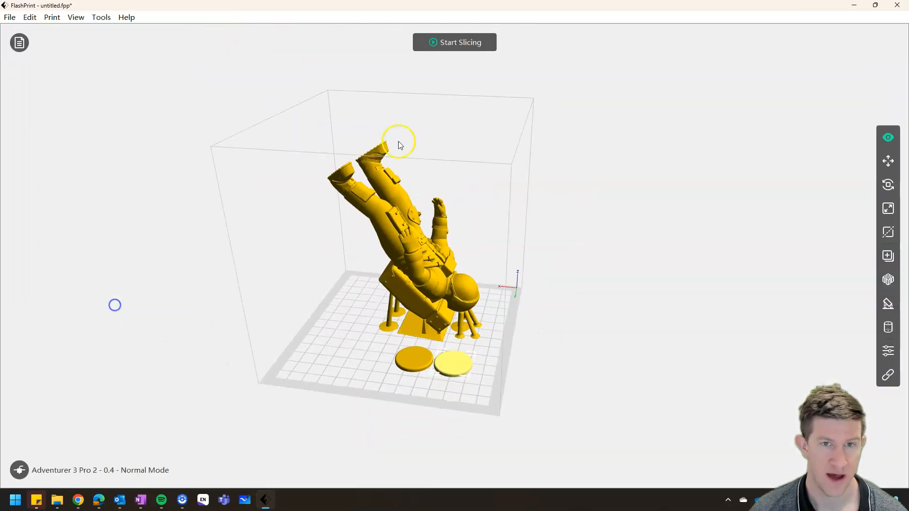
- Slice the astronaut and base plates again without generated supports
click(466, 42)
click(644, 385)
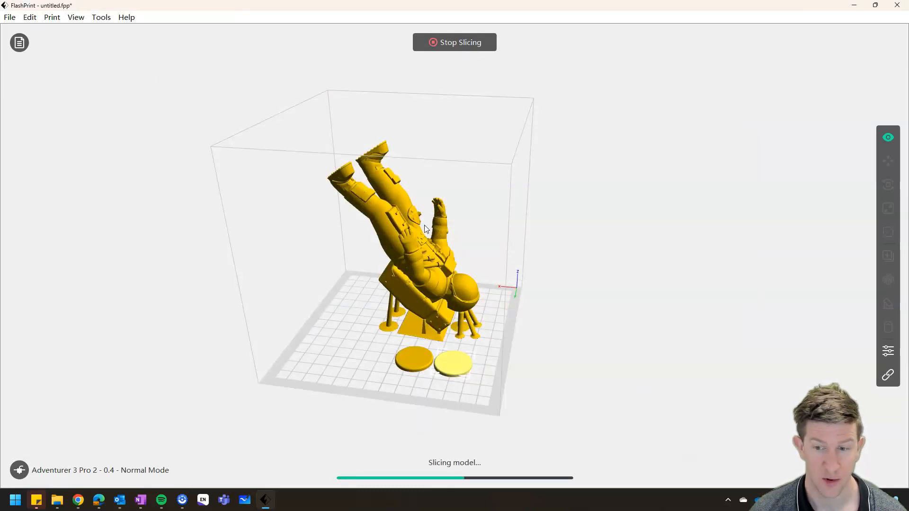
click(457, 253)
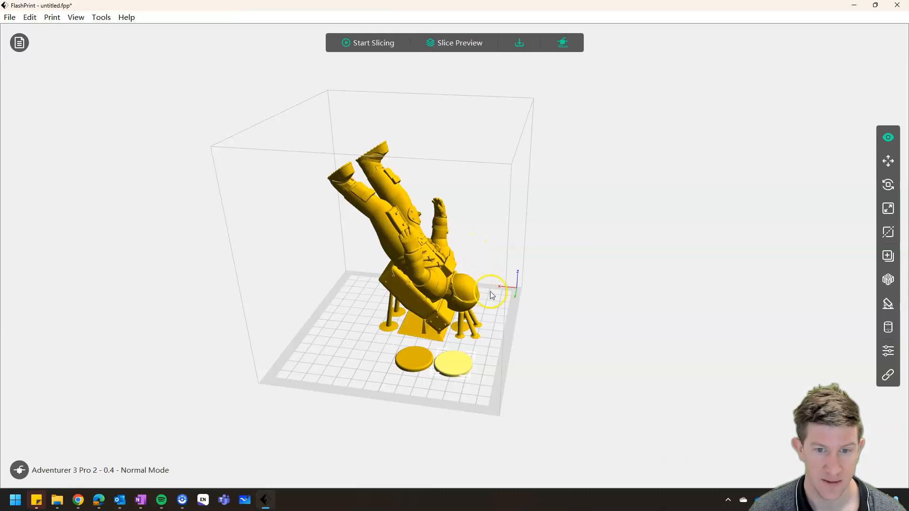
- Generate automatic treelike supports on the astronaut with an overhang threshold of 55°
scroll(396, 291, down, 4)
scroll(393, 290, up, 6)
drag(393, 291, 314, 205)
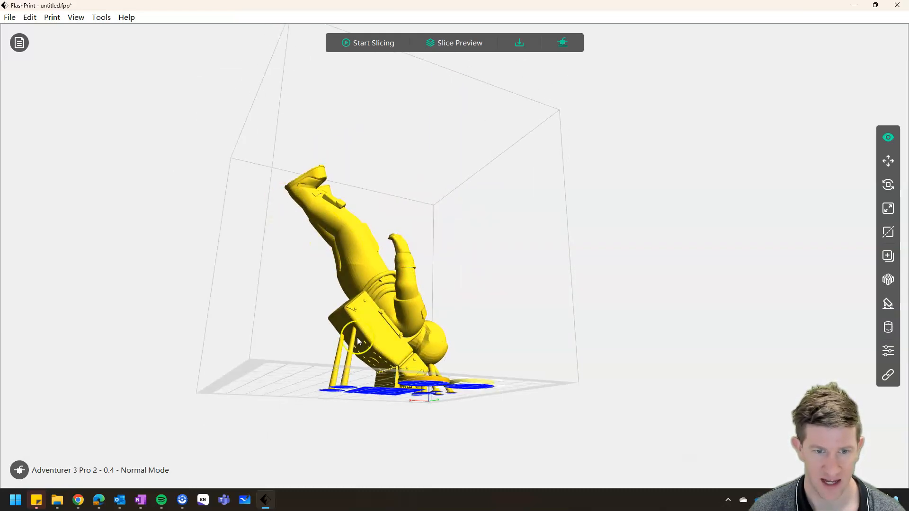
right_drag(493, 286, 454, 236)
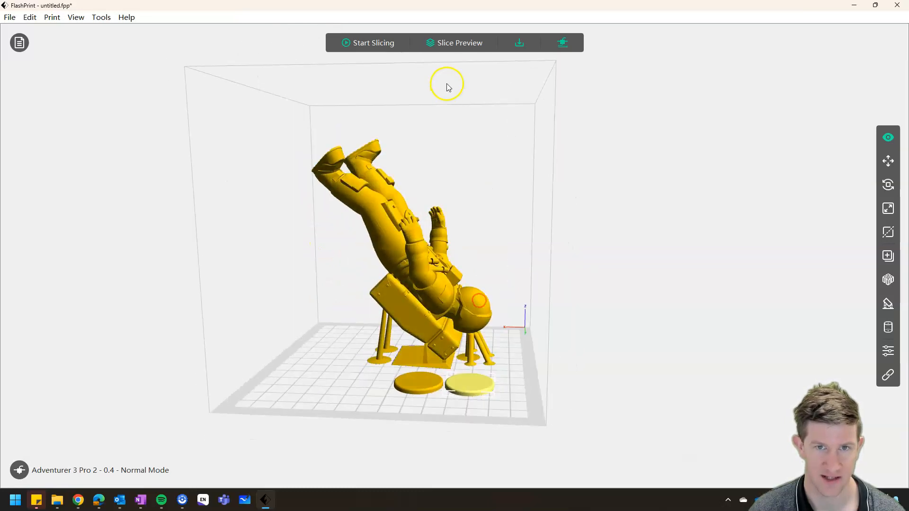
click(887, 303)
click(414, 277)
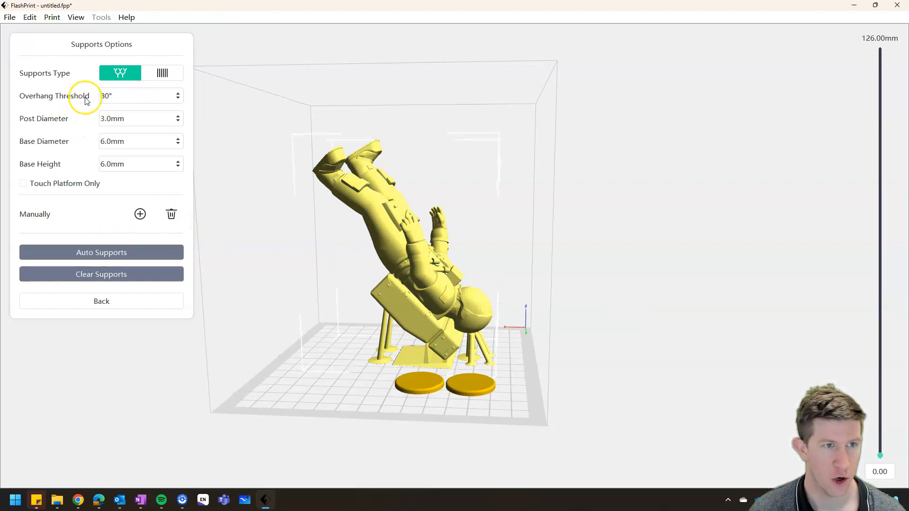
click(108, 95)
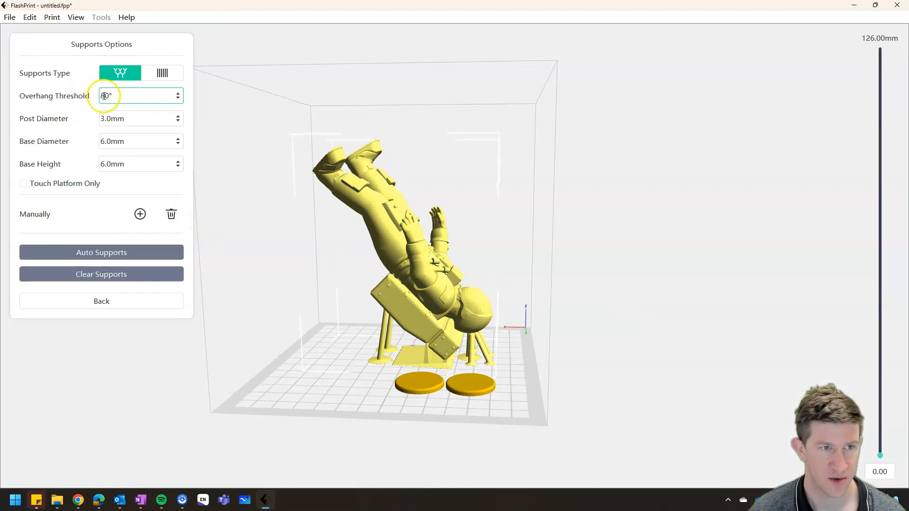
click(180, 98)
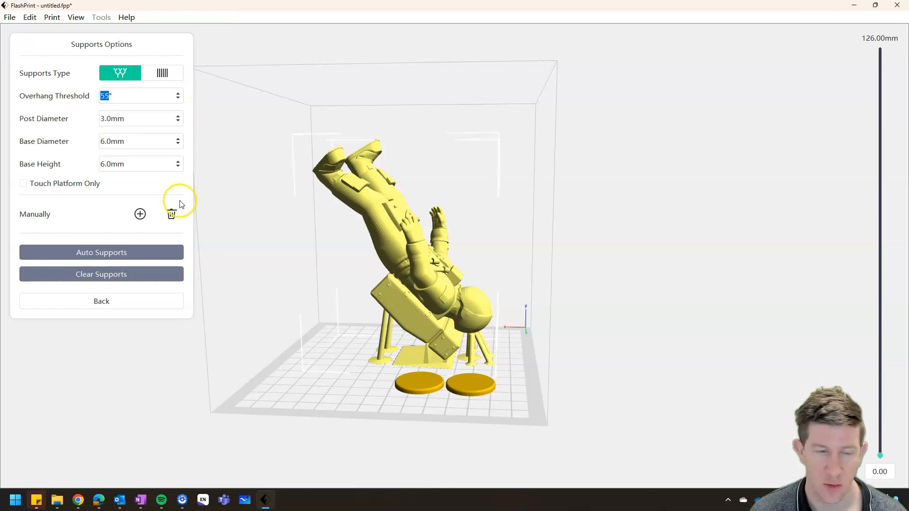
click(121, 260)
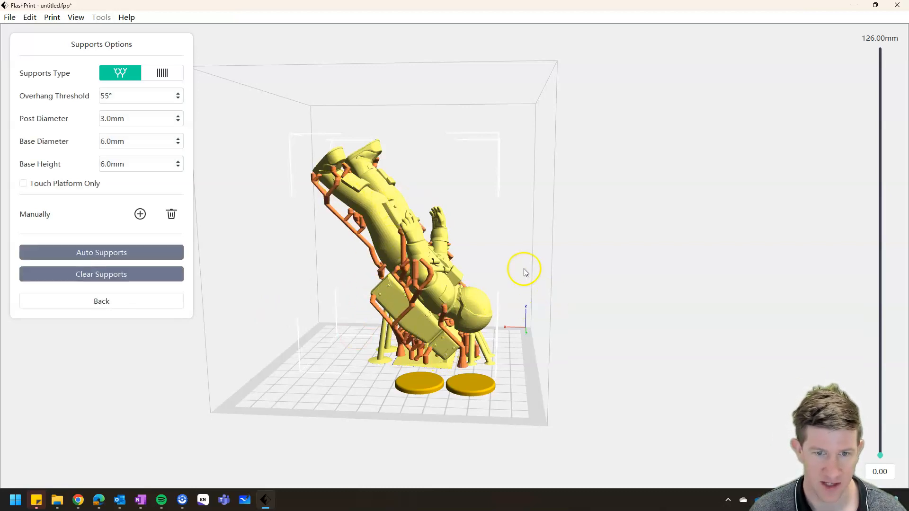
mouse_move(501, 256)
mouse_down()
mouse_move(574, 241)
mouse_move(598, 251)
mouse_move(475, 256)
mouse_move(491, 254)
mouse_up()
- Leave the supports options and slice the supported astronaut and base plates with the raft enabled
click(118, 302)
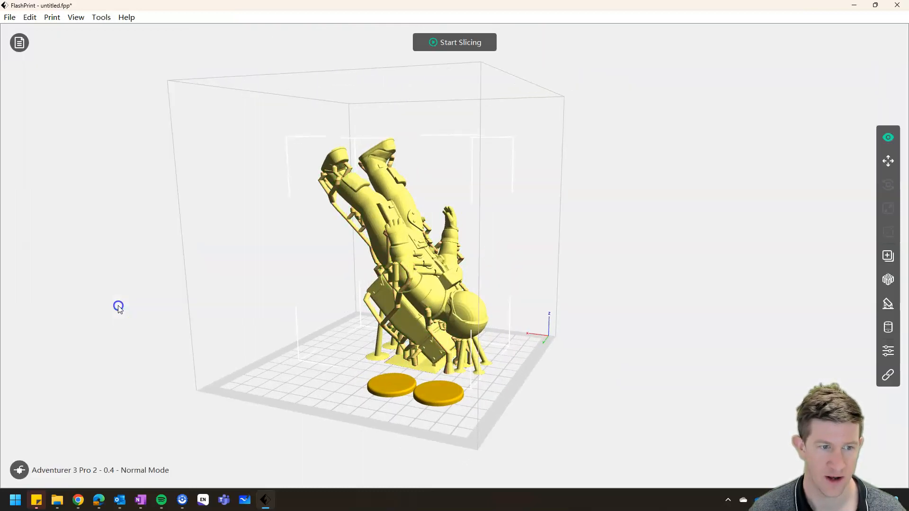
click(438, 42)
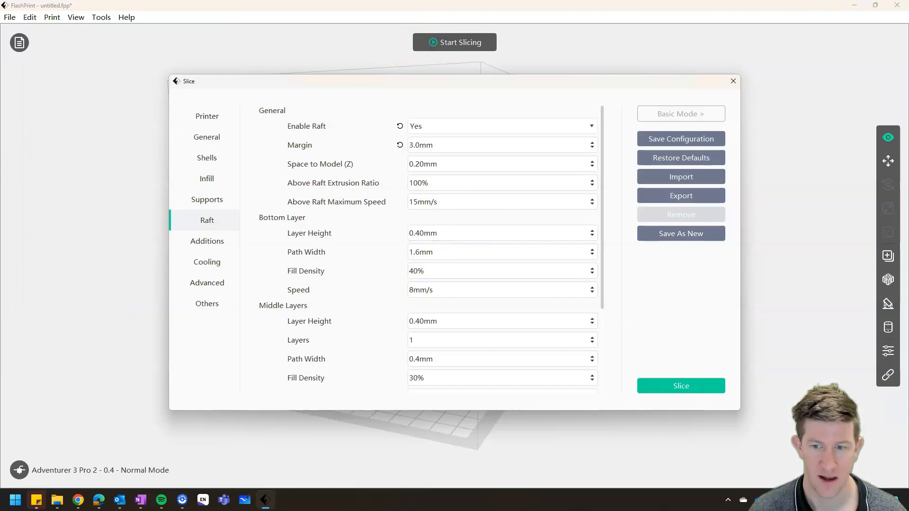
click(660, 385)
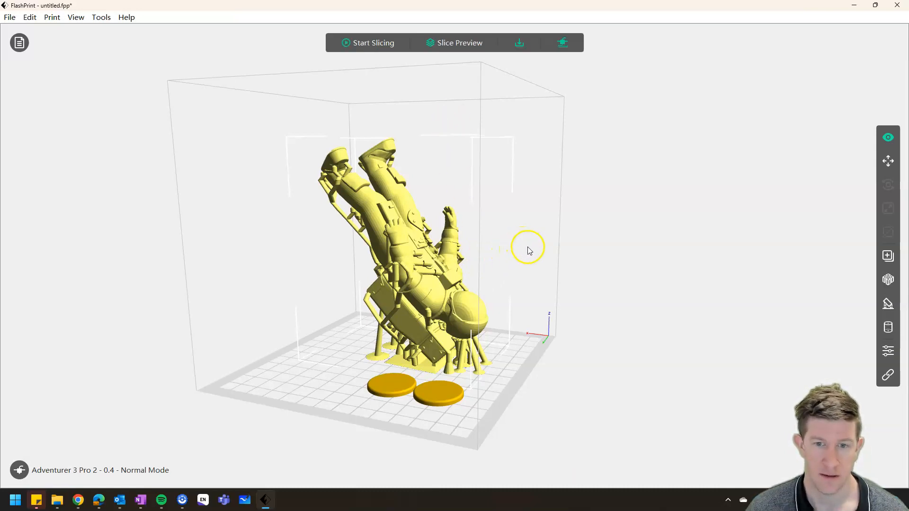
- Open the slice preview of the supported astronaut and examine the supports and raft from the back, front and below
click(462, 42)
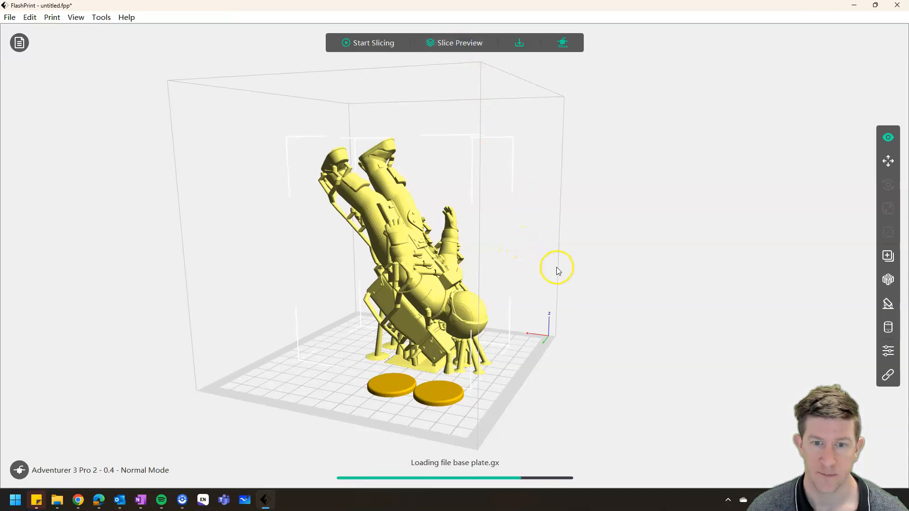
drag(574, 275, 475, 277)
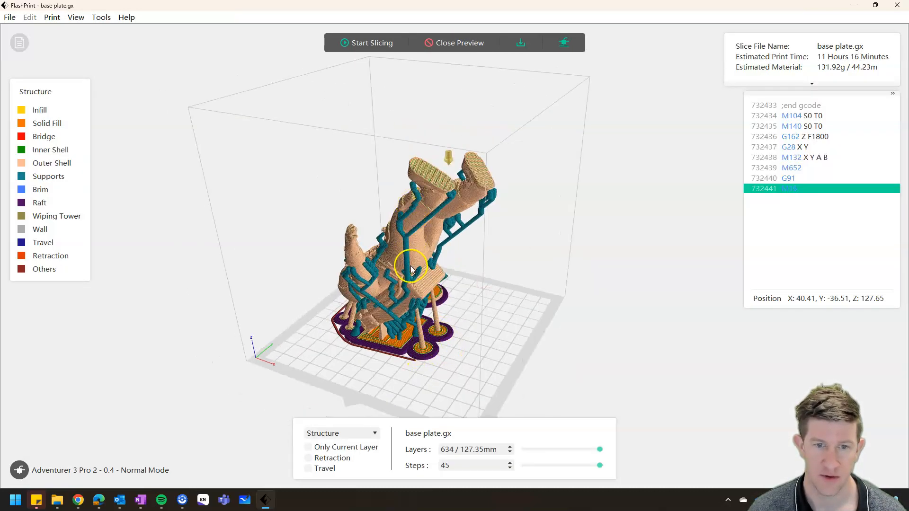
drag(531, 248, 429, 247)
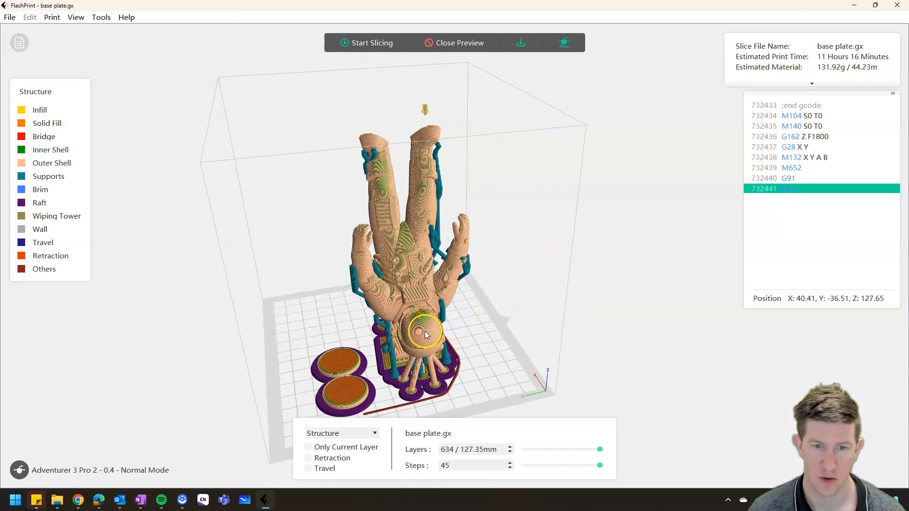
drag(498, 375, 543, 71)
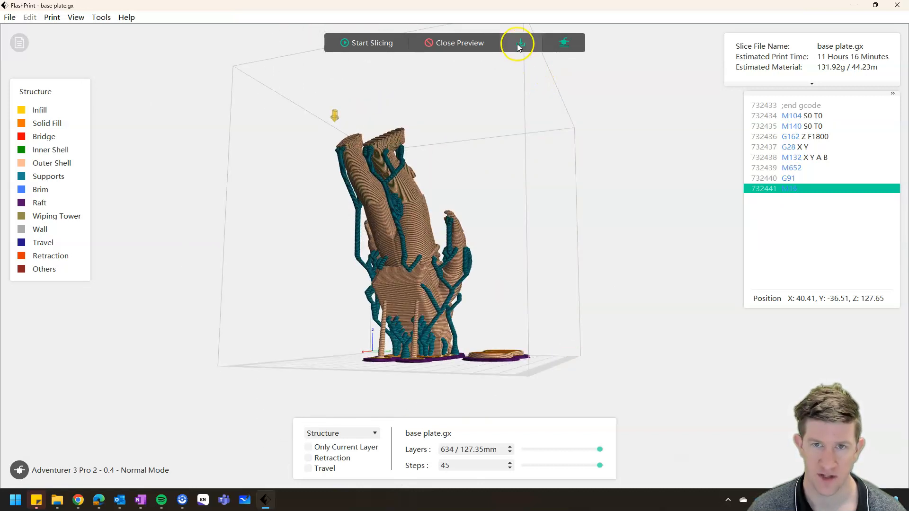